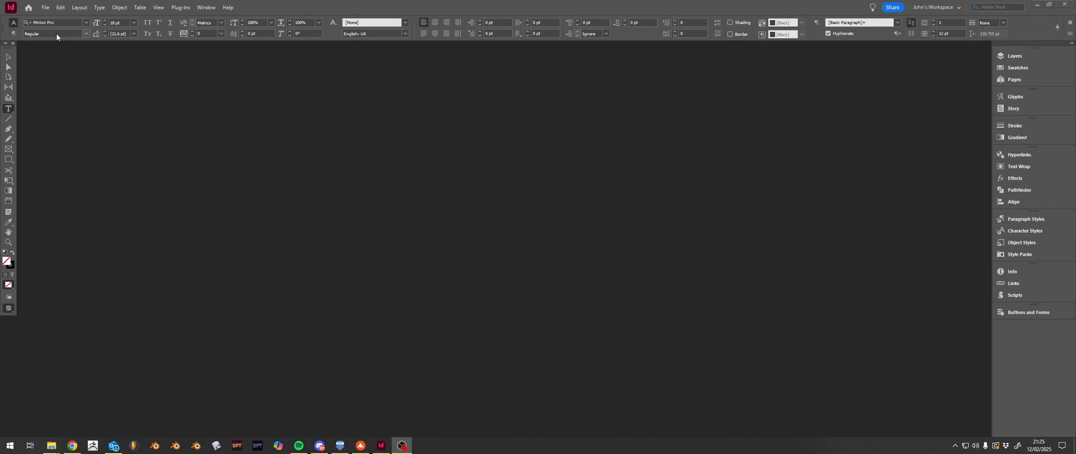
- Start a new document and show the blank print presets with A4 selected
{"action": "left_click", "coordinate": [45, 8]}
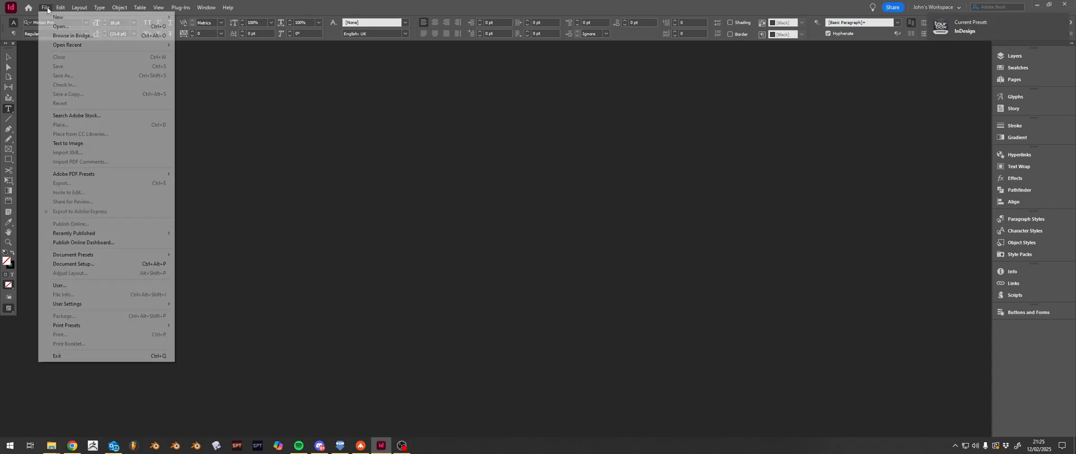
{"action": "mouse_move", "coordinate": [47, 20]}
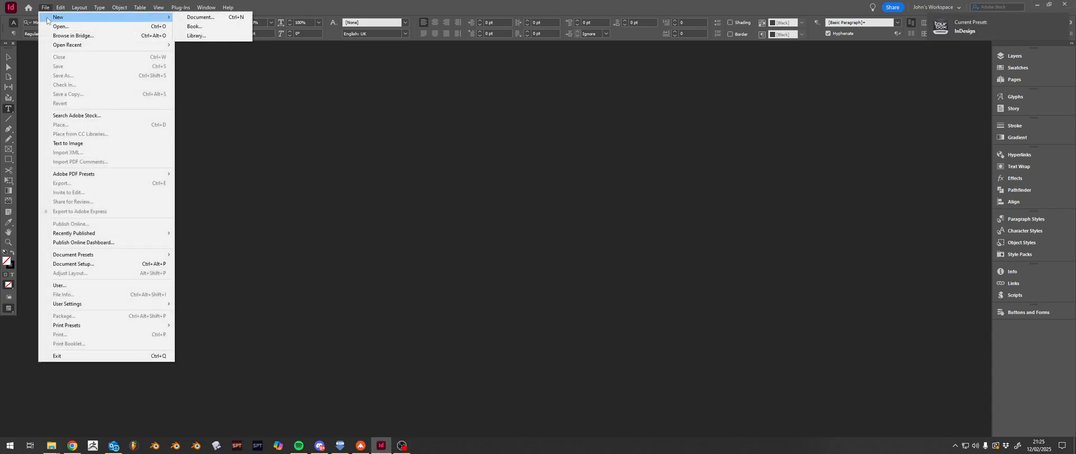
{"action": "left_click", "coordinate": [199, 17]}
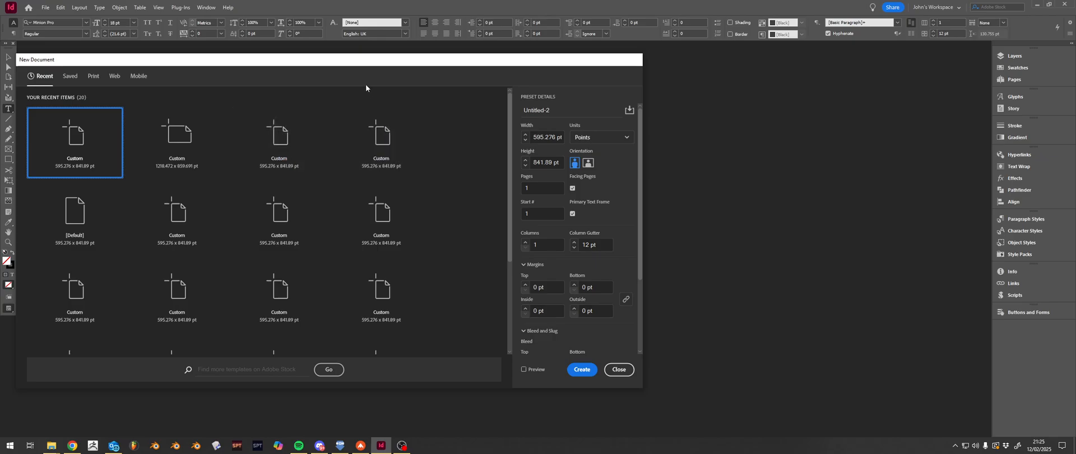
{"action": "left_click_drag", "start_coordinate": [363, 61], "coordinate": [497, 86]}
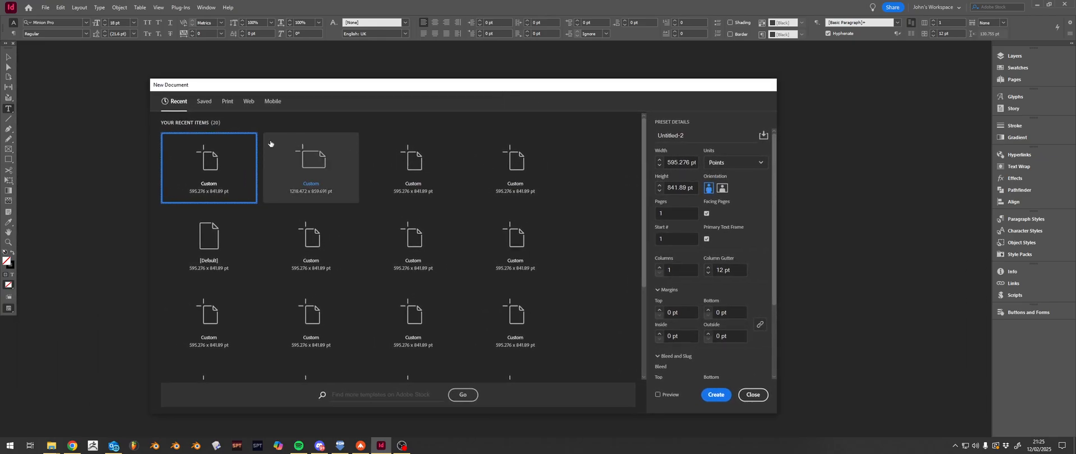
{"action": "left_click", "coordinate": [224, 102]}
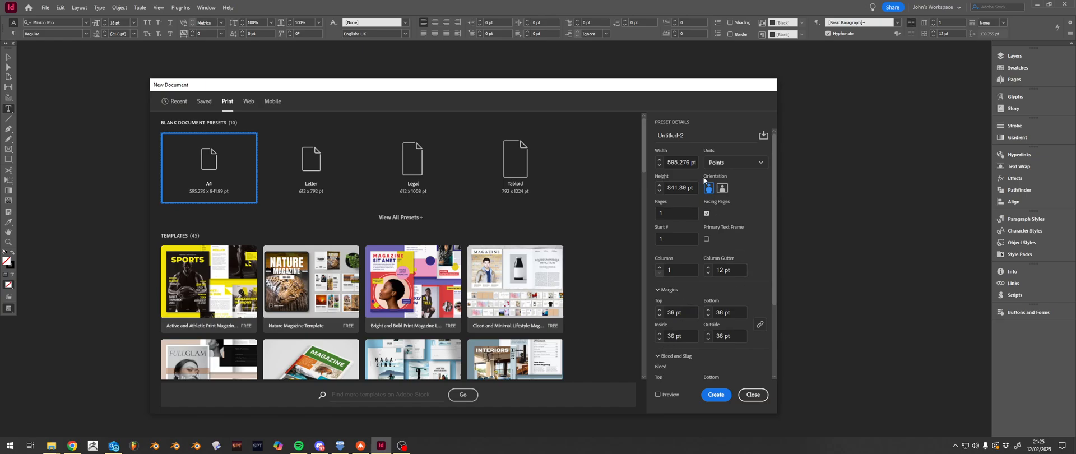
- Set the new document to 2 columns and preview its page uncovered by the dialog
{"action": "left_click", "coordinate": [660, 268]}
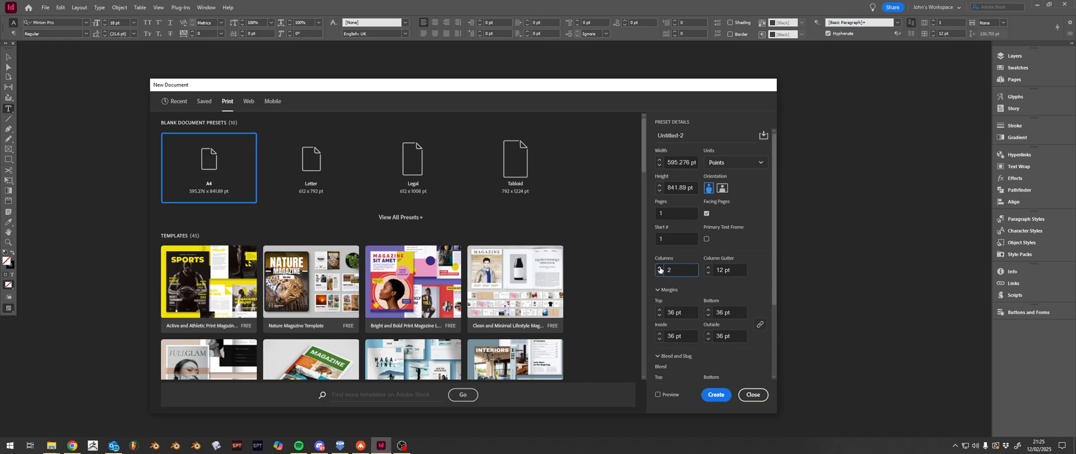
{"action": "left_click", "coordinate": [658, 395]}
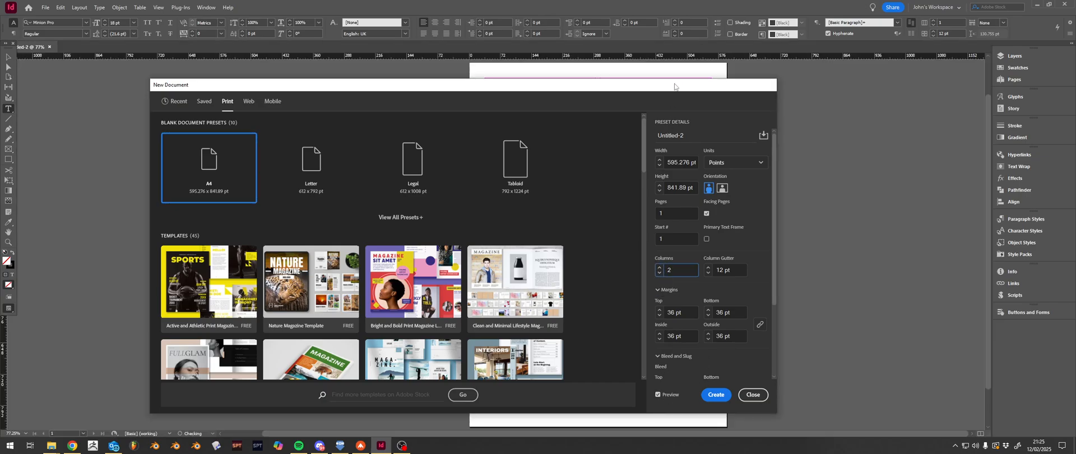
{"action": "left_click_drag", "start_coordinate": [676, 84], "coordinate": [439, 75]}
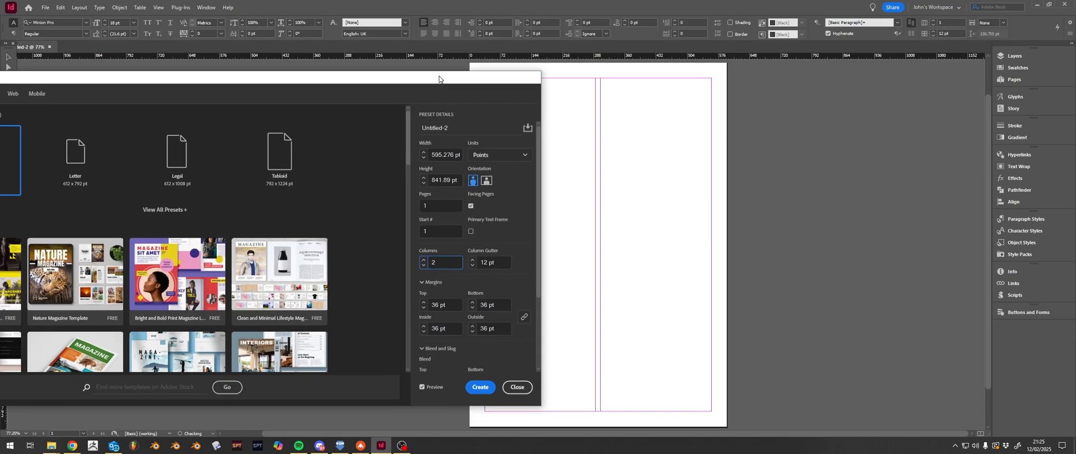
- Set the column gutter to 14 pt and enable the primary text frame
{"action": "left_click", "coordinate": [470, 259]}
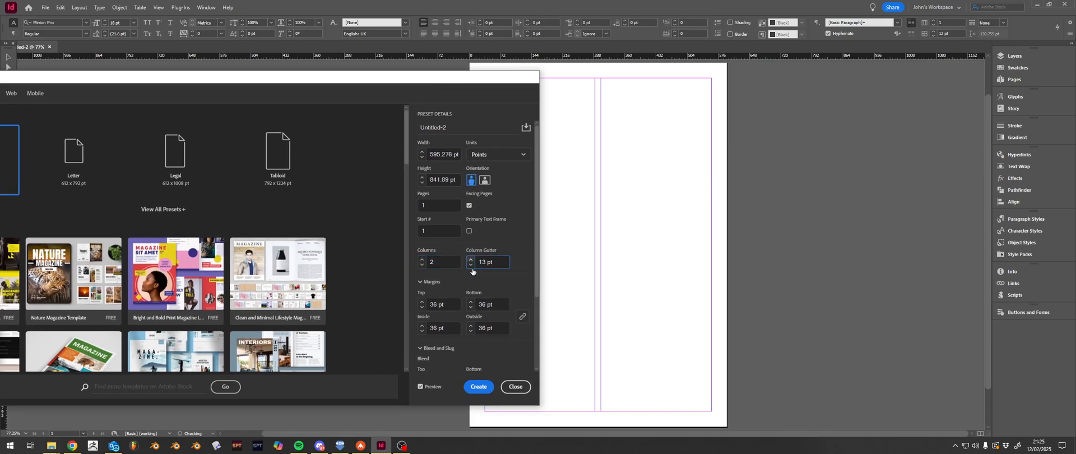
{"action": "left_click", "coordinate": [471, 259]}
{"action": "left_click", "coordinate": [470, 232]}
- Unlink the margins and set top to 60 pt, bottom to 50 pt, inside to 100 pt and outside to 65 pt
{"action": "left_click", "coordinate": [523, 318]}
{"action": "left_click", "coordinate": [452, 306]}
{"action": "type", "text": "60"}
{"action": "key", "text": "Tab"}
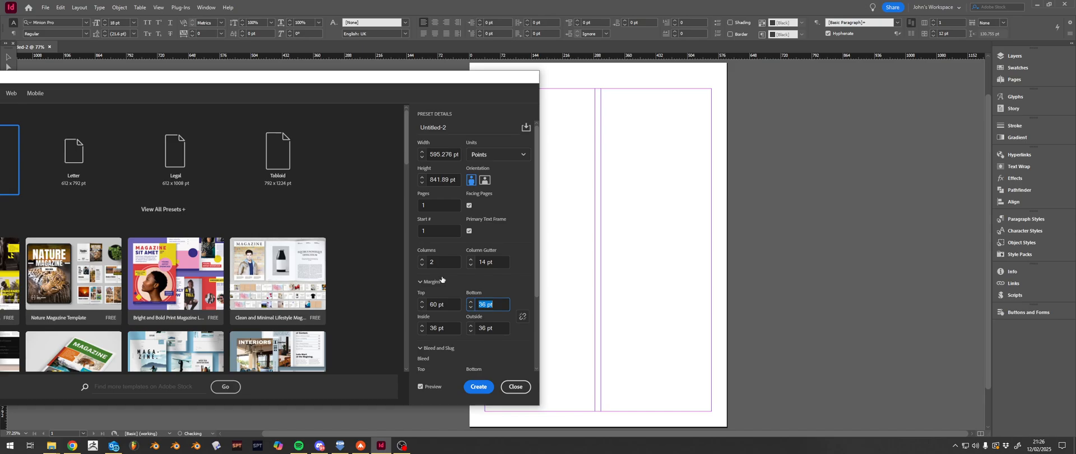
{"action": "type", "text": "50"}
{"action": "key", "text": "Tab"}
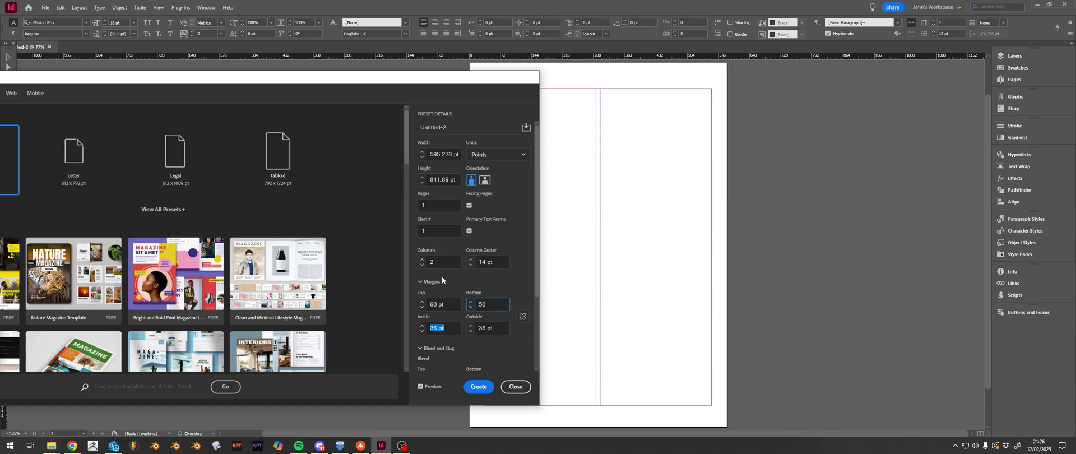
{"action": "type", "text": "100"}
{"action": "key", "text": "Tab"}
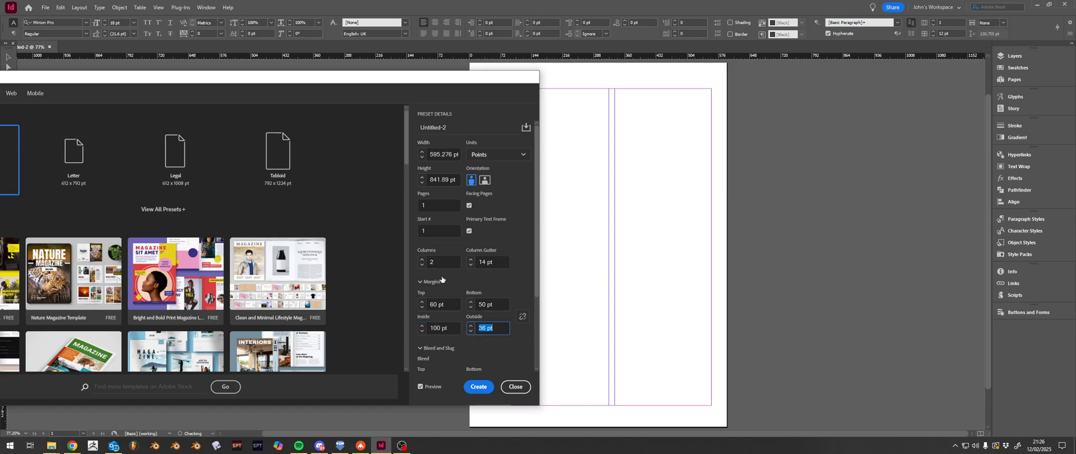
{"action": "type", "text": "65"}
{"action": "left_click", "coordinate": [448, 304]}
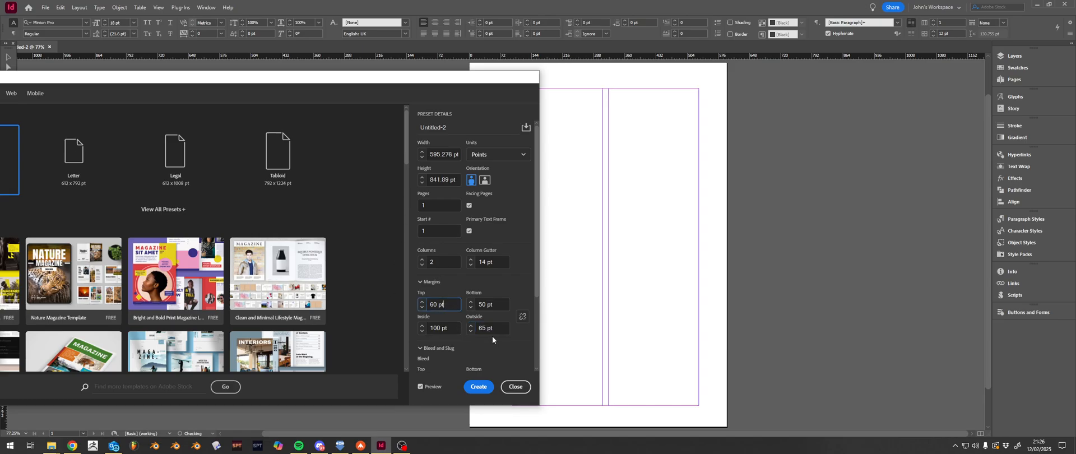
- Change the bottom margin to 100 pt and the inside margin to 50 pt, keeping the whole page preview in view
{"action": "left_click_drag", "start_coordinate": [452, 78], "coordinate": [362, 79]}
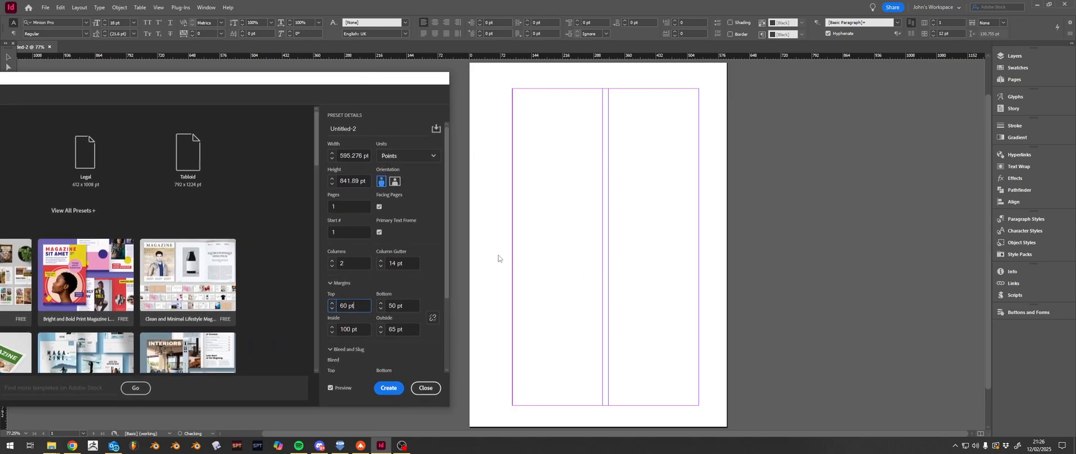
{"action": "left_click", "coordinate": [365, 328]}
{"action": "left_click_drag", "start_coordinate": [365, 328], "coordinate": [317, 329]}
{"action": "left_click", "coordinate": [412, 303]}
{"action": "type", "text": "100"}
{"action": "left_click", "coordinate": [355, 305]}
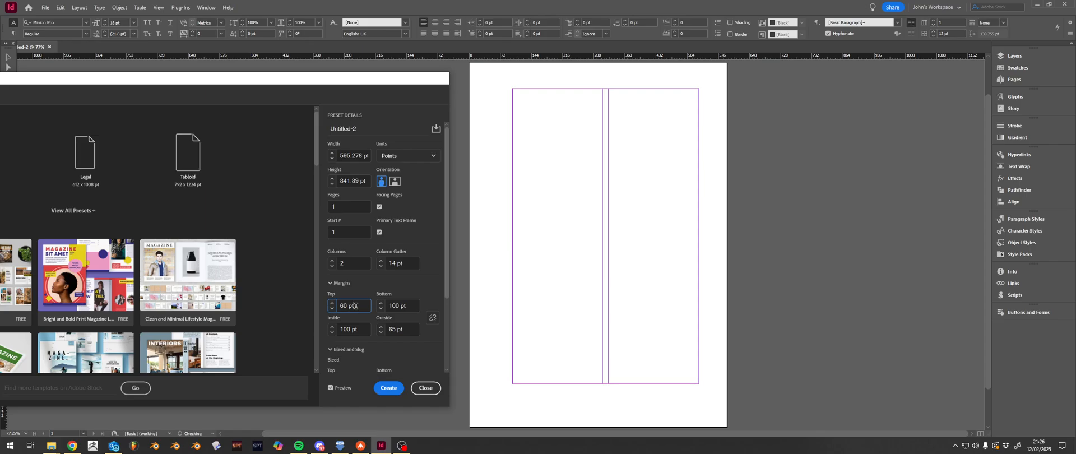
{"action": "left_click_drag", "start_coordinate": [361, 330], "coordinate": [334, 331]}
{"action": "type", "text": "50"}
{"action": "left_click", "coordinate": [413, 331]}
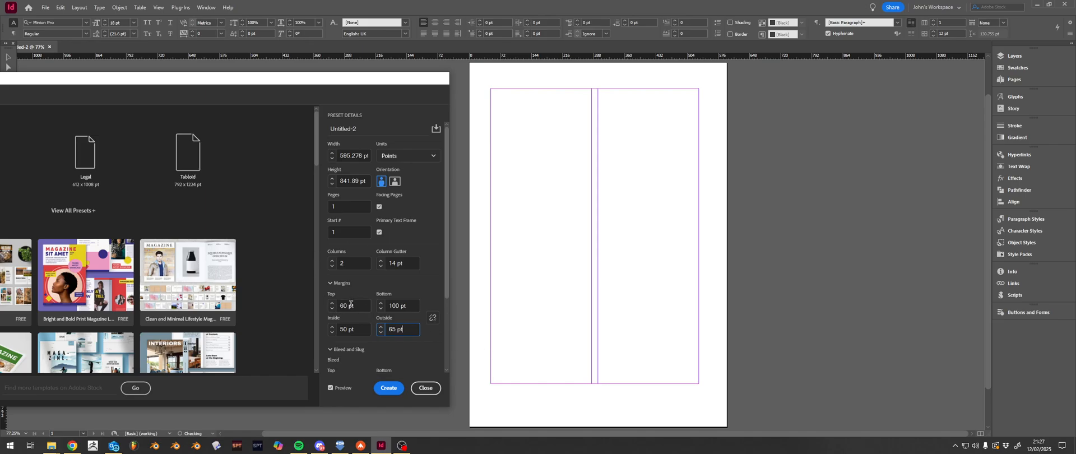
{"action": "left_click_drag", "start_coordinate": [364, 305], "coordinate": [346, 306]}
{"action": "left_click", "coordinate": [404, 306]}
{"action": "double_click", "coordinate": [403, 306]}
- Open the Windows Calculator and place it clear of the new document settings
{"action": "left_click", "coordinate": [2, 451]}
{"action": "type", "text": "cal"}
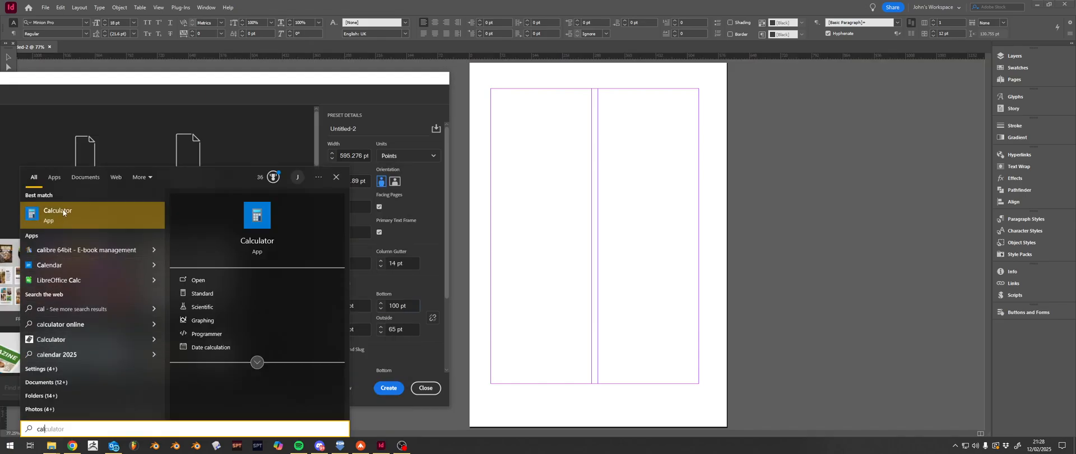
{"action": "left_click", "coordinate": [90, 215]}
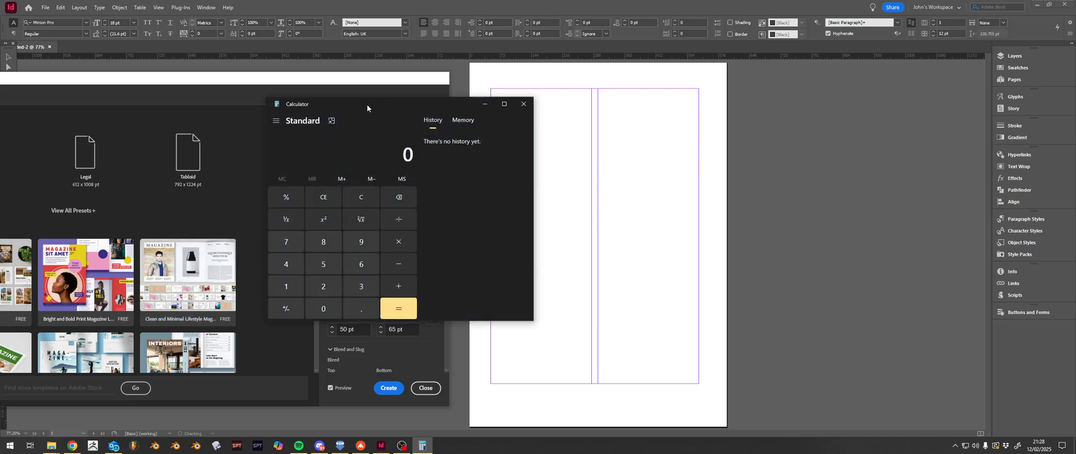
{"action": "left_click_drag", "start_coordinate": [366, 105], "coordinate": [735, 101]}
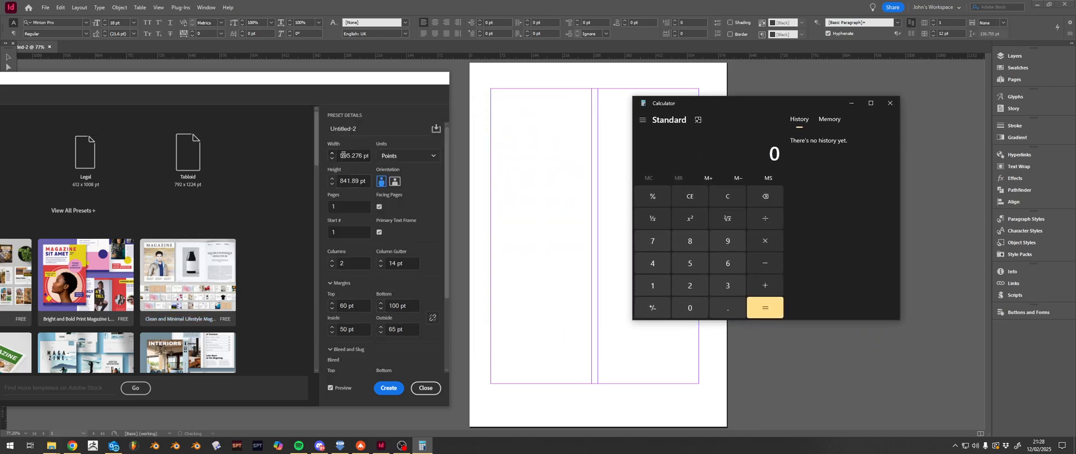
- In Calculator, subtract 60 from the page width of 595.276
{"action": "left_click", "coordinate": [691, 265]}
{"action": "left_click", "coordinate": [728, 245]}
{"action": "left_click", "coordinate": [703, 261]}
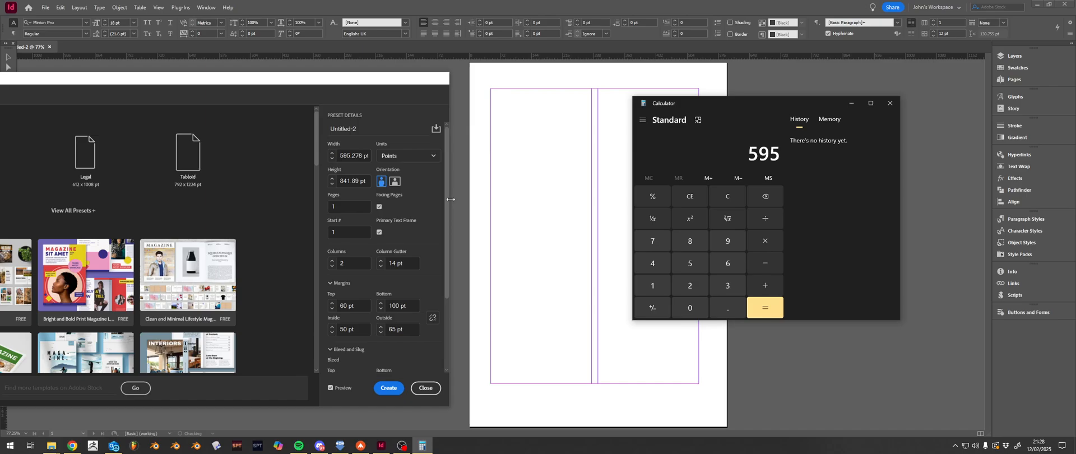
{"action": "left_click", "coordinate": [728, 308]}
{"action": "left_click", "coordinate": [686, 280]}
{"action": "left_click", "coordinate": [656, 240]}
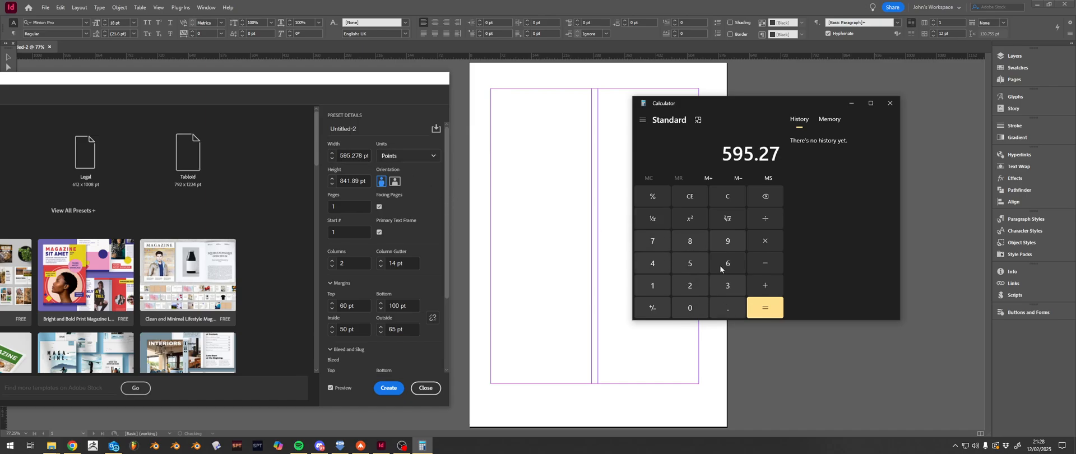
{"action": "left_click", "coordinate": [722, 264]}
{"action": "left_click", "coordinate": [769, 264]}
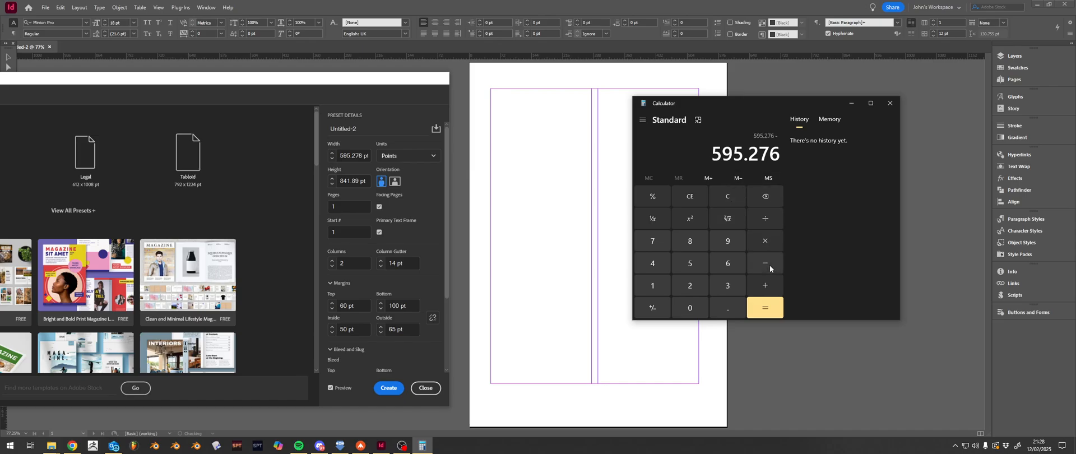
{"action": "left_click", "coordinate": [729, 267]}
{"action": "left_click", "coordinate": [695, 307]}
{"action": "left_click", "coordinate": [761, 317]}
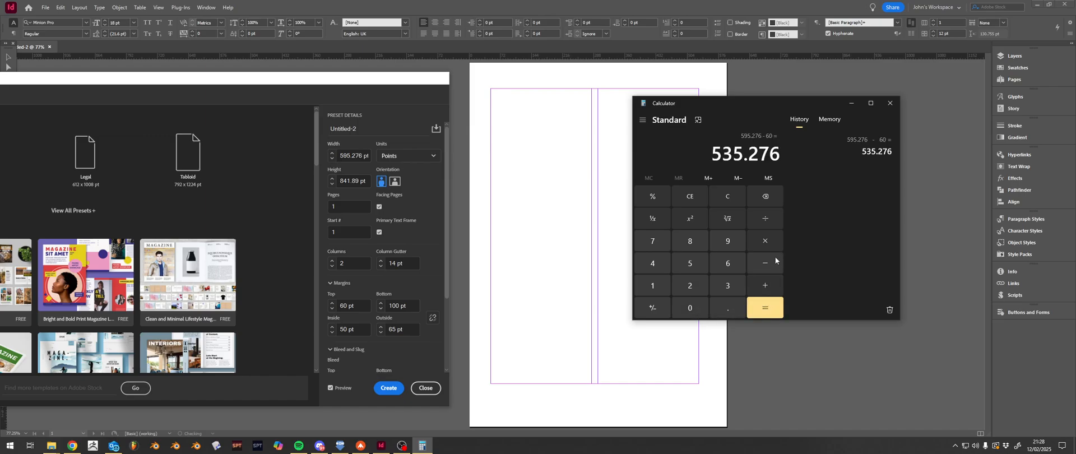
- Subtract 100 from the calculated width and divide the remainder by 12
{"action": "left_click", "coordinate": [768, 263]}
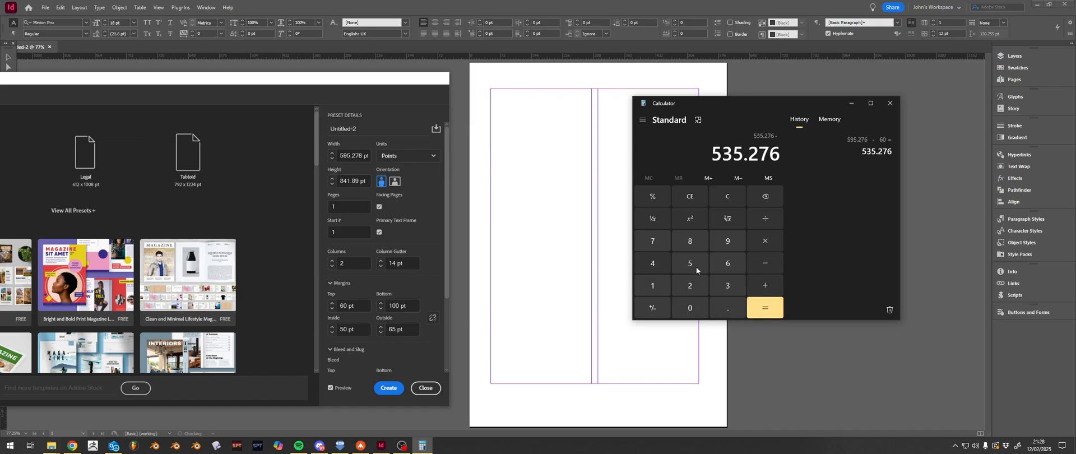
{"action": "left_click", "coordinate": [655, 288]}
{"action": "double_click", "coordinate": [685, 306]}
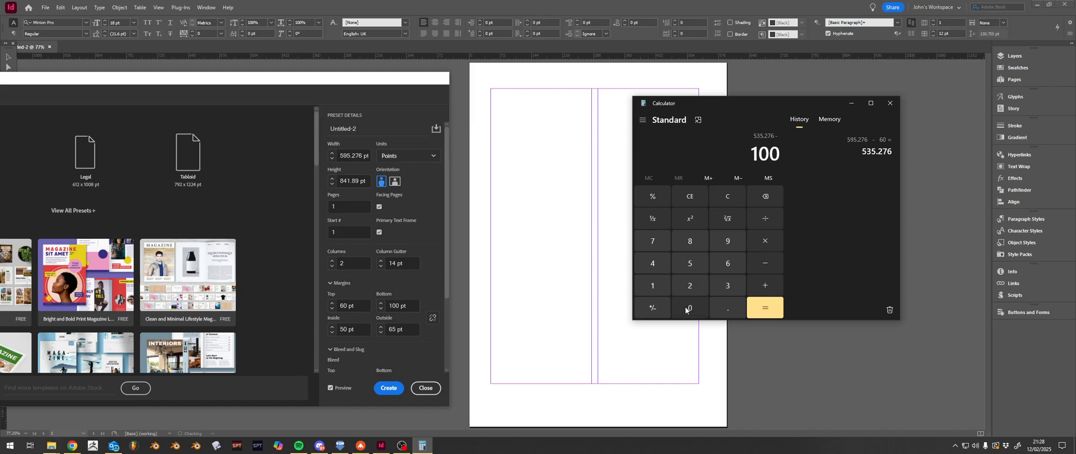
{"action": "left_click", "coordinate": [754, 308]}
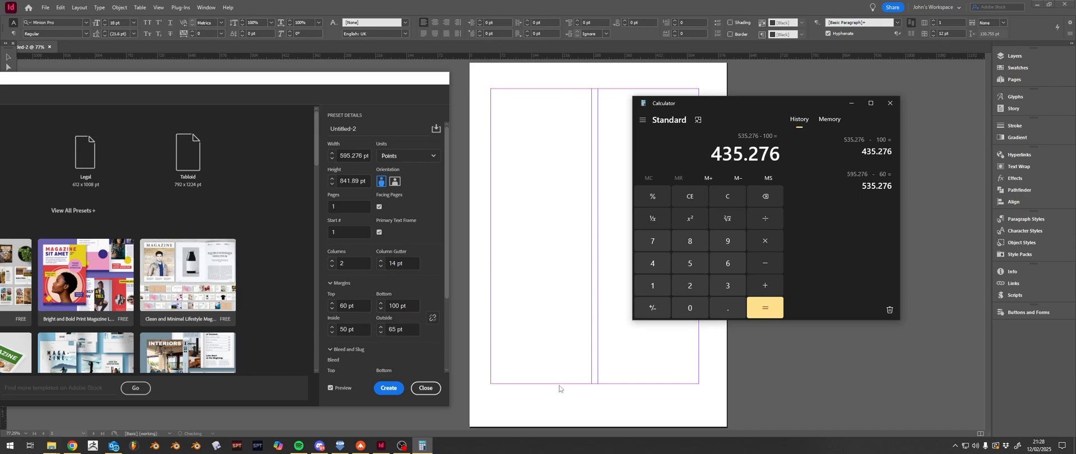
{"action": "left_click", "coordinate": [766, 221]}
{"action": "left_click", "coordinate": [654, 285]}
{"action": "left_click", "coordinate": [690, 285]}
{"action": "left_click", "coordinate": [766, 307]}
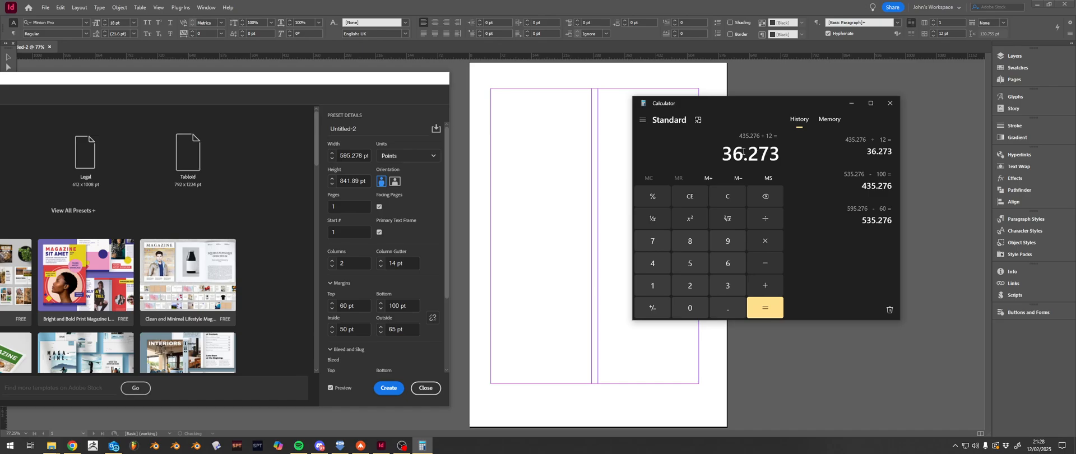
- Multiply 36 by 12 to get a text width in whole 12 pt units
{"action": "left_click", "coordinate": [728, 286]}
{"action": "left_click", "coordinate": [728, 263]}
{"action": "left_click", "coordinate": [766, 241]}
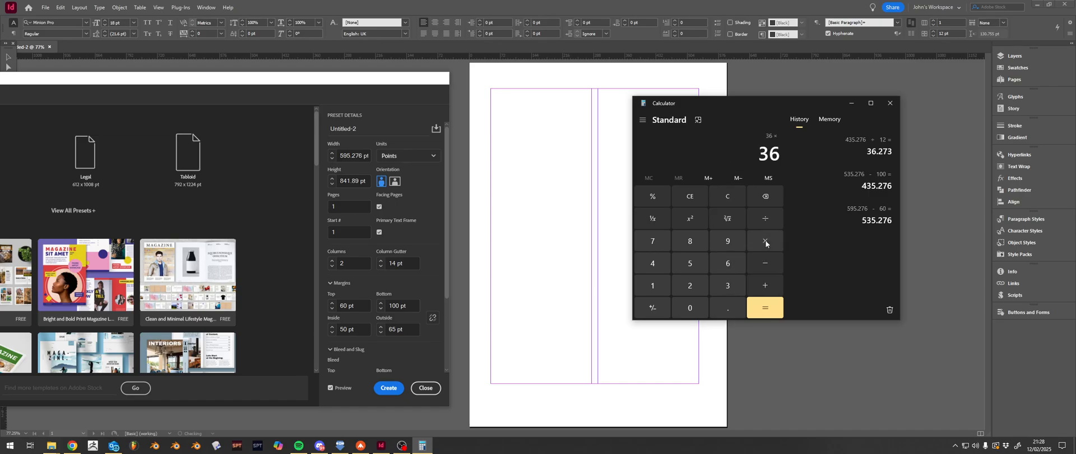
{"action": "left_click", "coordinate": [652, 285]}
{"action": "left_click", "coordinate": [690, 286]}
{"action": "left_click", "coordinate": [765, 308]}
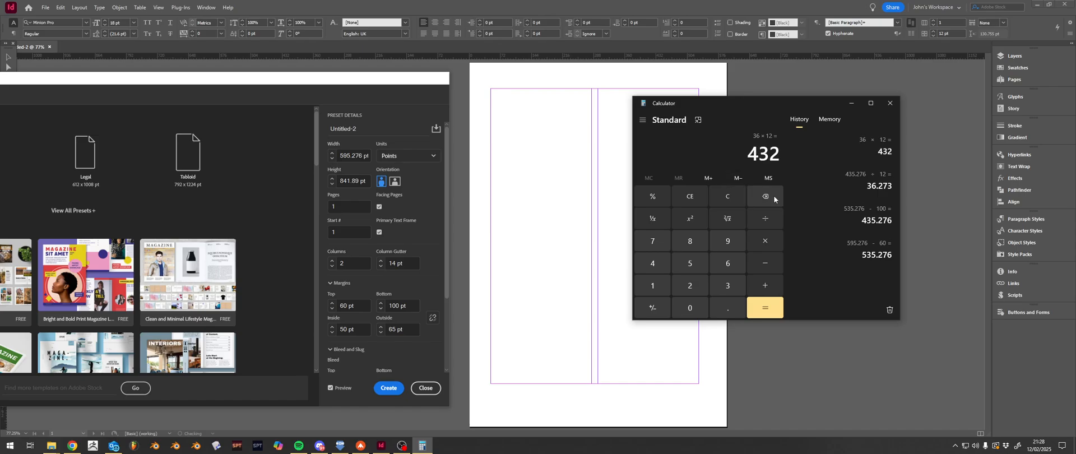
- Subtract 432 from the page width of 595.276 and copy the 3.276 portion of the result
{"action": "left_click", "coordinate": [710, 176]}
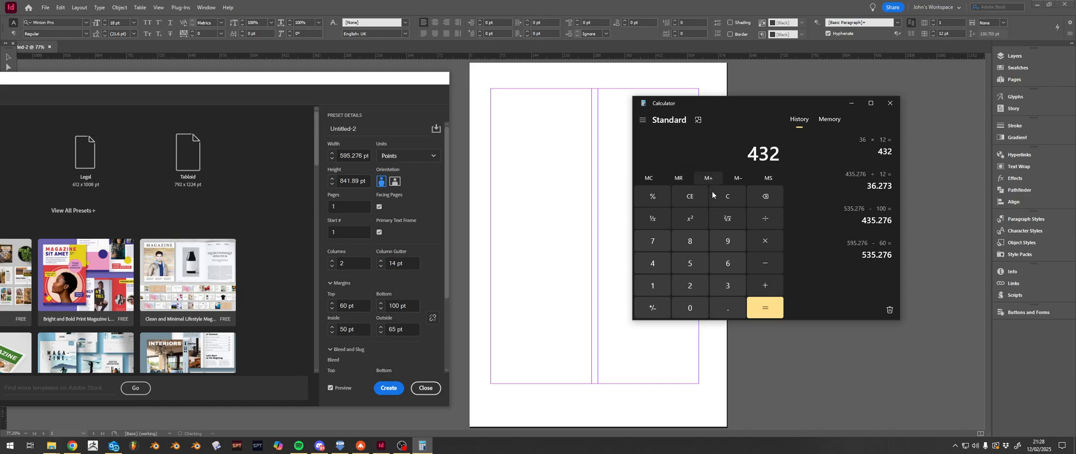
{"action": "left_click", "coordinate": [690, 263]}
{"action": "left_click", "coordinate": [716, 242]}
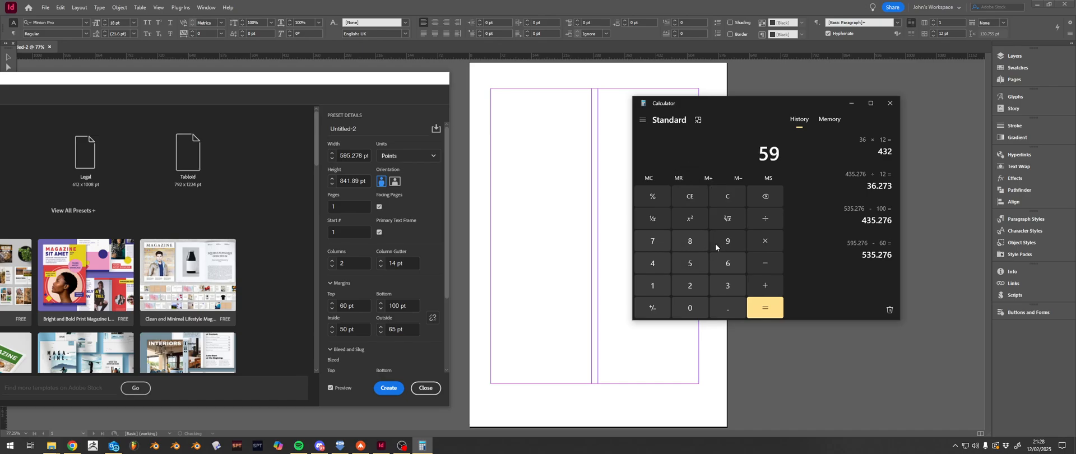
{"action": "left_click", "coordinate": [689, 267]}
{"action": "left_click", "coordinate": [727, 308]}
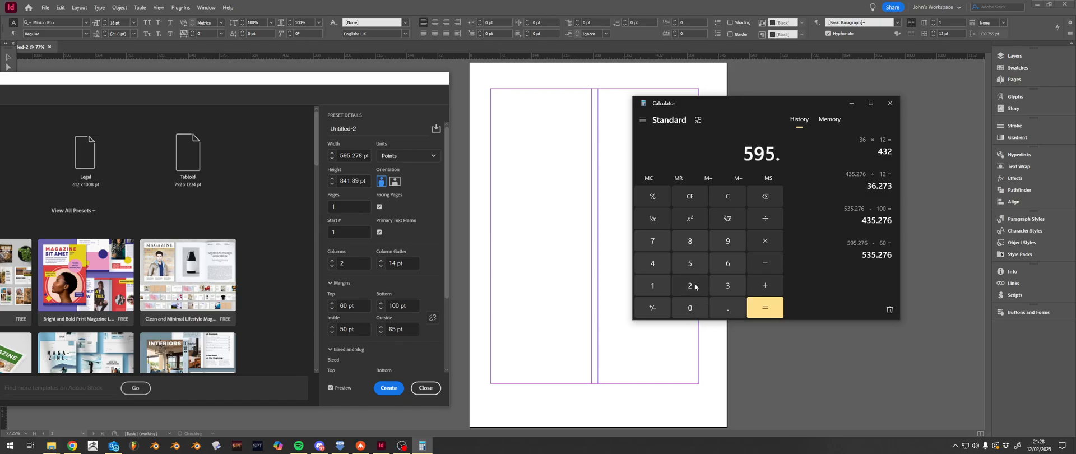
{"action": "left_click", "coordinate": [690, 285]}
{"action": "left_click", "coordinate": [652, 241]}
{"action": "left_click", "coordinate": [728, 263]}
{"action": "left_click", "coordinate": [765, 263]}
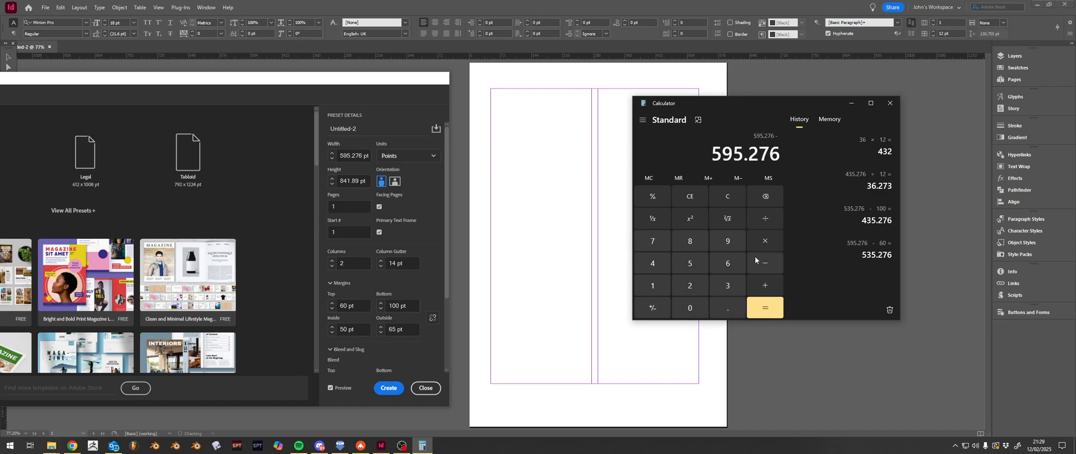
{"action": "type", "text": "432"}
{"action": "left_click", "coordinate": [765, 308]}
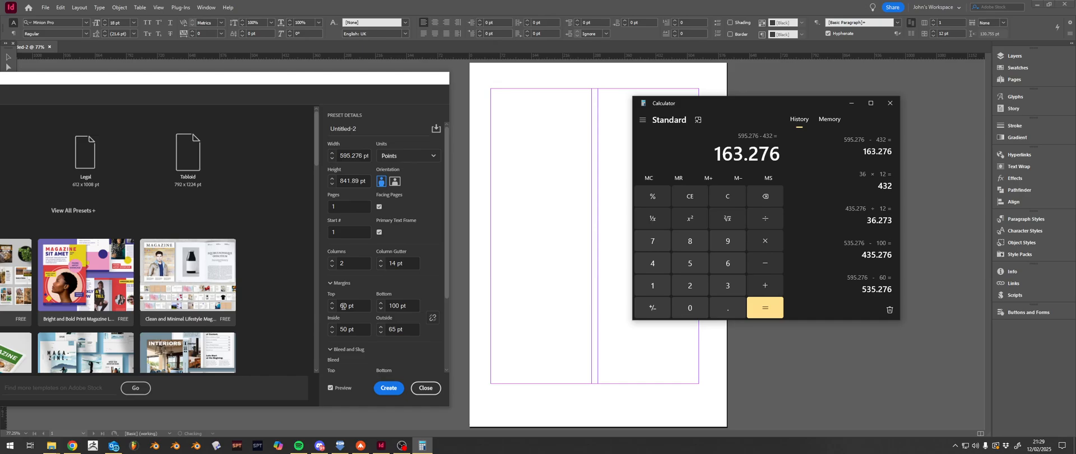
{"action": "left_click_drag", "start_coordinate": [736, 154], "coordinate": [780, 155]}
{"action": "key", "text": "ctrl+c"}
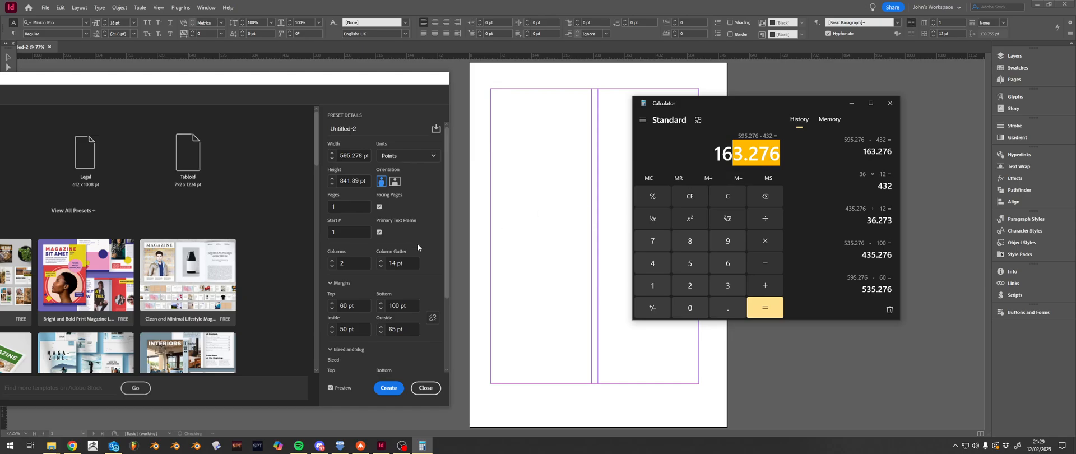
- Set the top margin to 63.276 pt using the copied remainder and create the document
{"action": "left_click", "coordinate": [355, 307]}
{"action": "left_click_drag", "start_coordinate": [342, 307], "coordinate": [349, 307]}
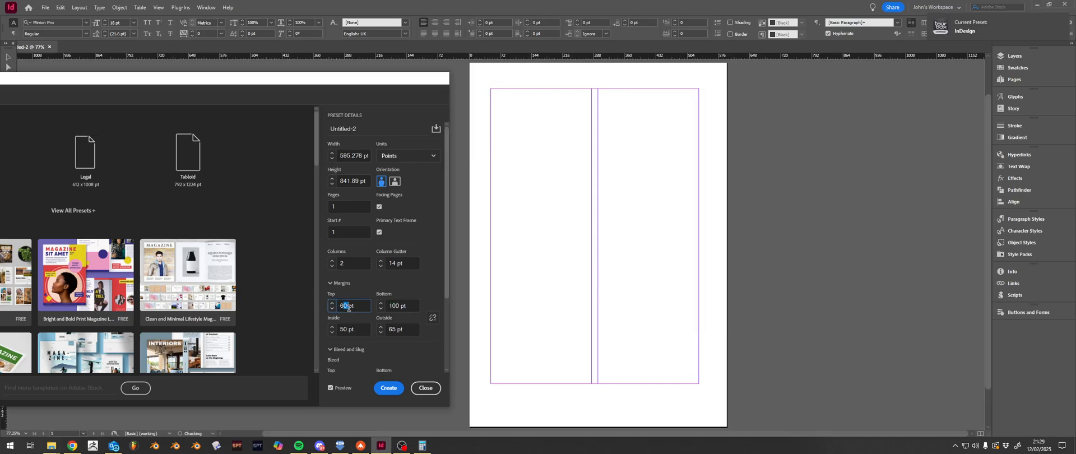
{"action": "key", "text": "ctrl+v"}
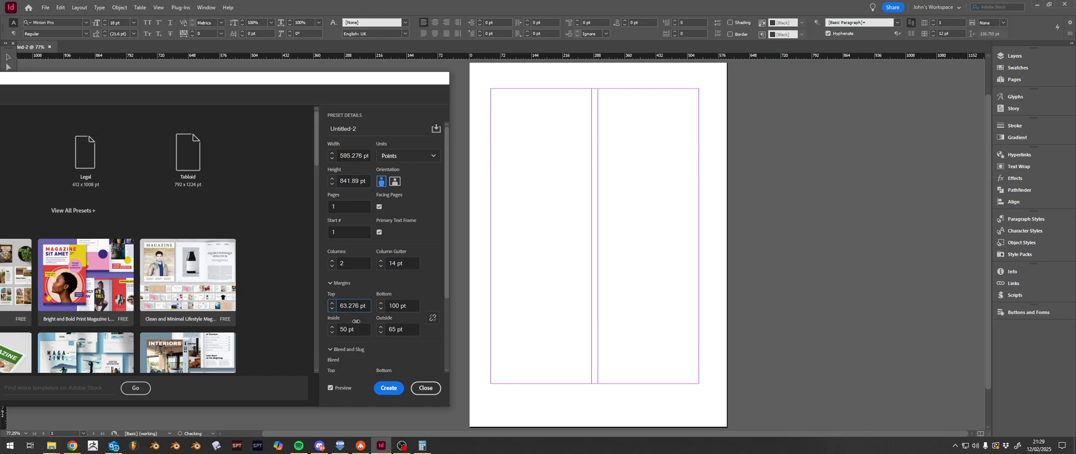
{"action": "left_click", "coordinate": [355, 330]}
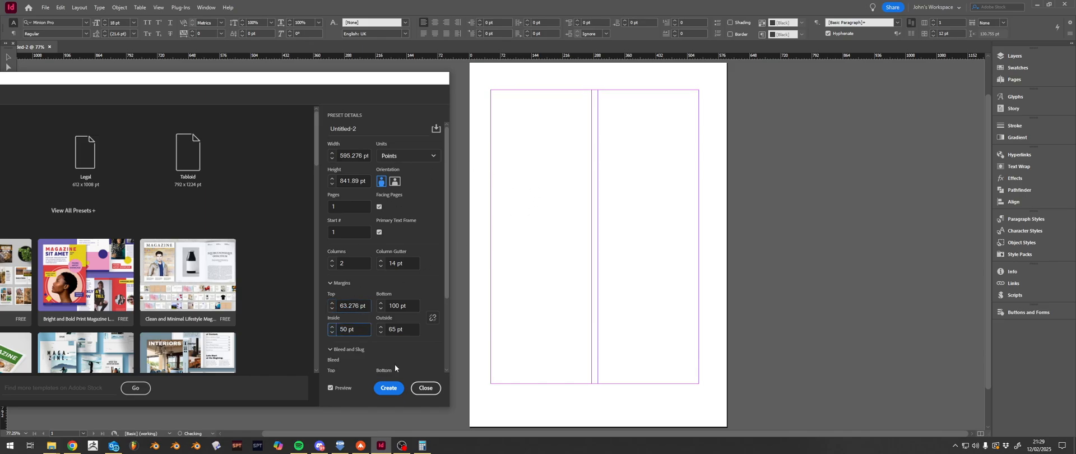
{"action": "left_click", "coordinate": [399, 391]}
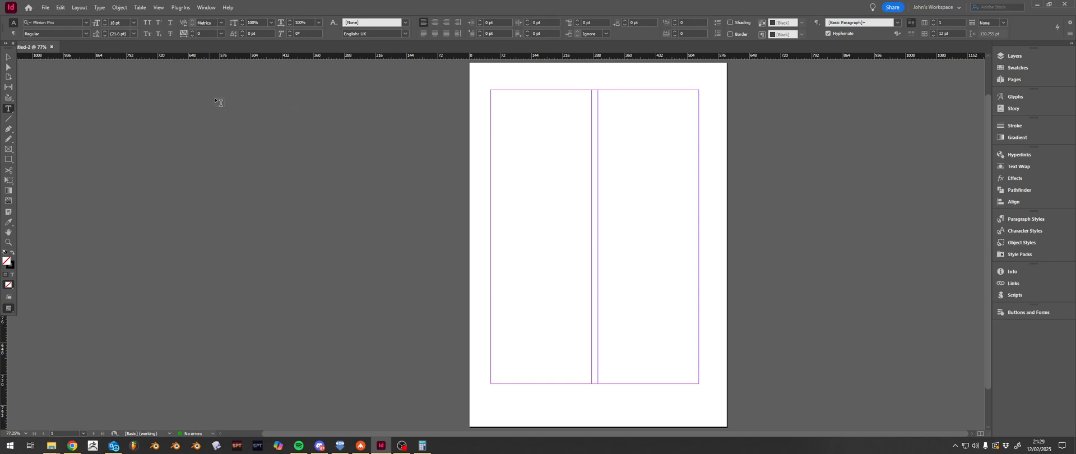
- Set the document's baseline grid to start at 0 pt relative to the Top Margin and apply the grid preferences
{"action": "left_click", "coordinate": [61, 8]}
{"action": "mouse_move", "coordinate": [110, 353]}
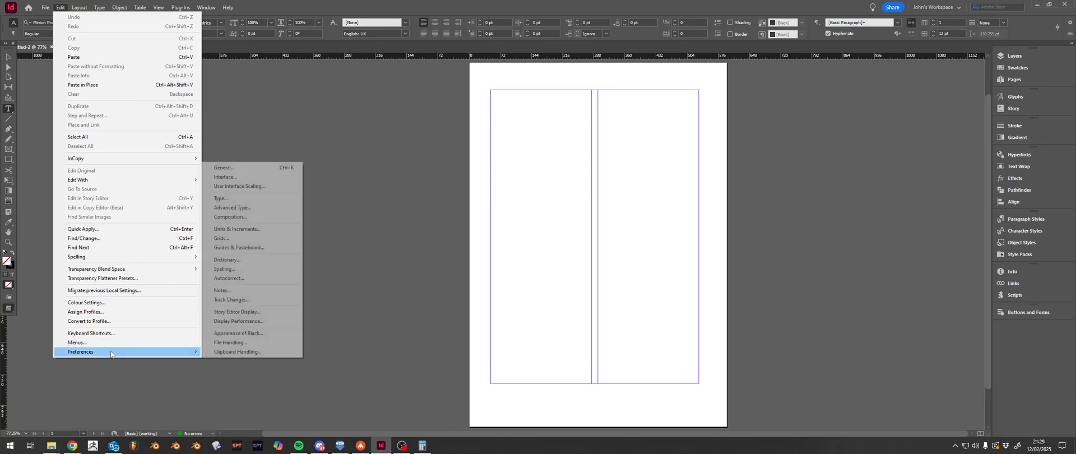
{"action": "left_click", "coordinate": [240, 239]}
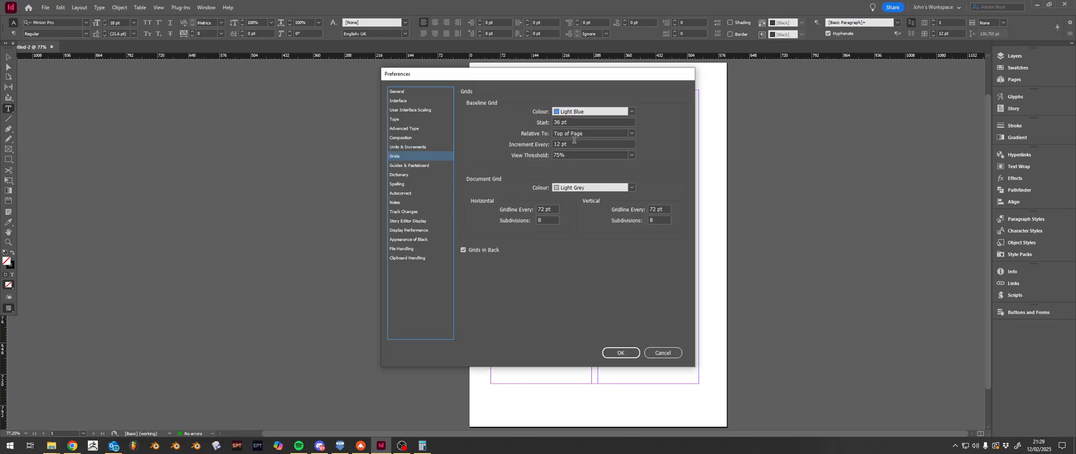
{"action": "left_click_drag", "start_coordinate": [591, 74], "coordinate": [354, 75]}
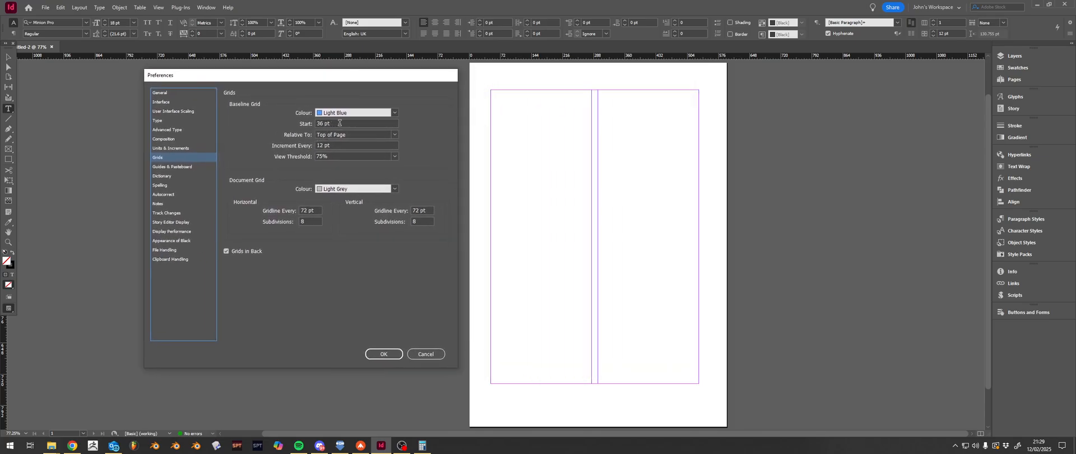
{"action": "left_click", "coordinate": [344, 135]}
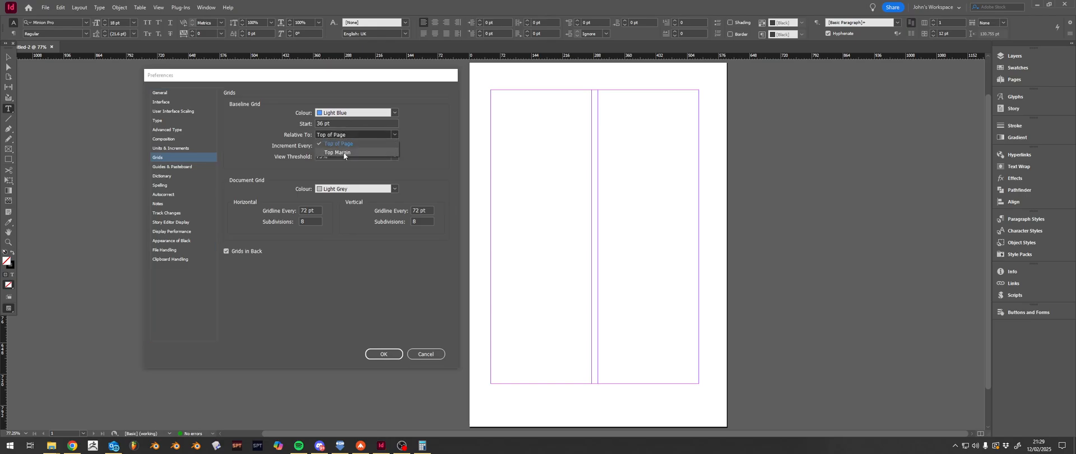
{"action": "left_click", "coordinate": [343, 153]}
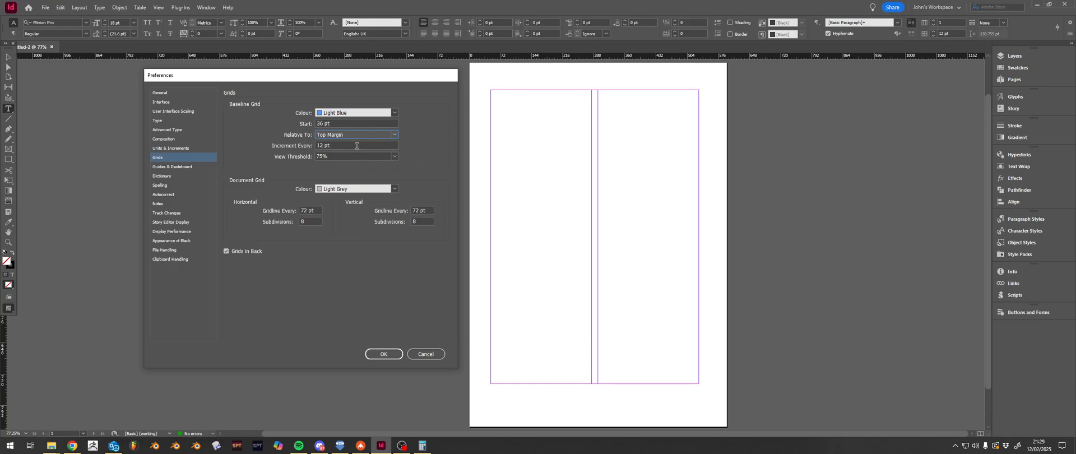
{"action": "left_click_drag", "start_coordinate": [356, 145], "coordinate": [311, 148]}
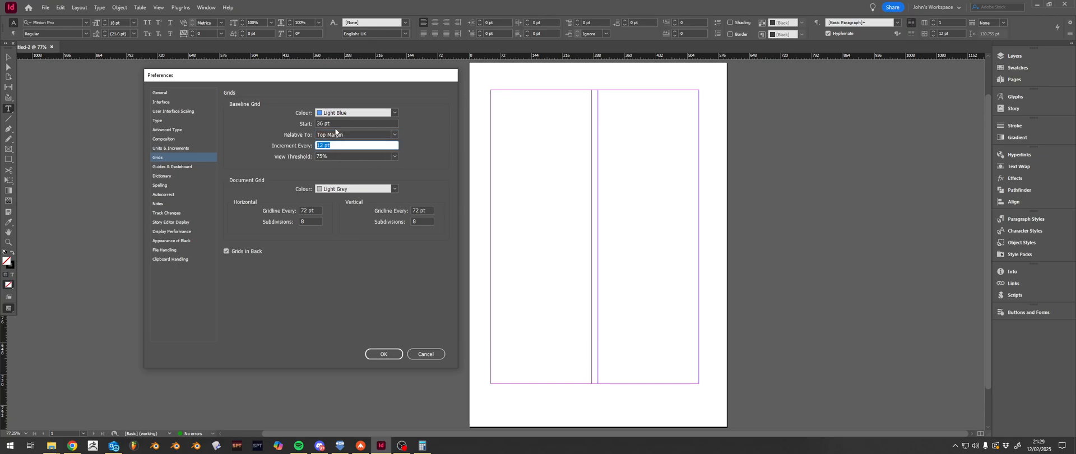
{"action": "left_click_drag", "start_coordinate": [355, 124], "coordinate": [298, 124]}
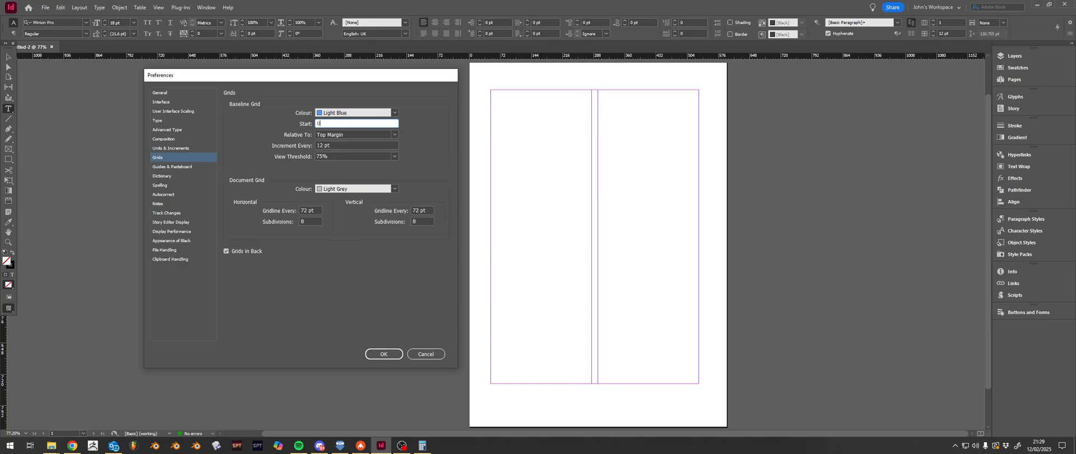
{"action": "left_click", "coordinate": [332, 149]}
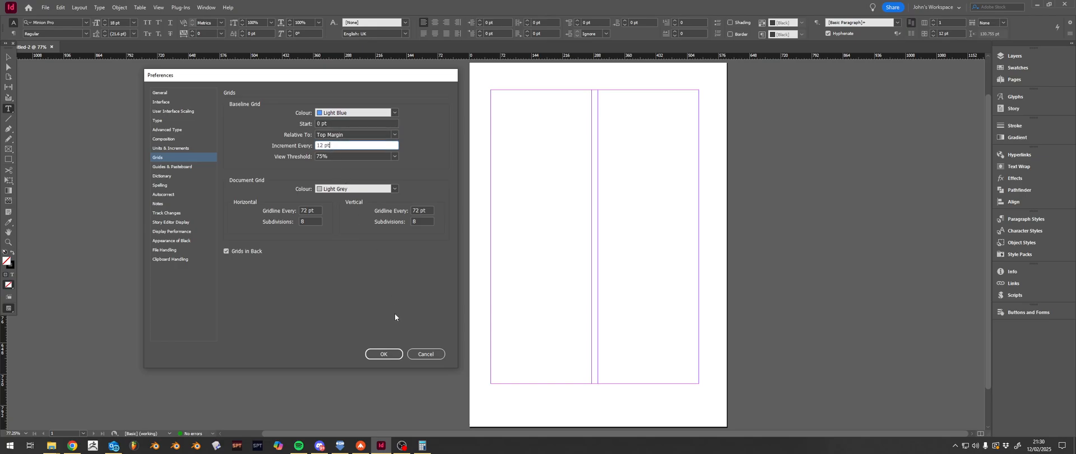
{"action": "left_click", "coordinate": [383, 354]}
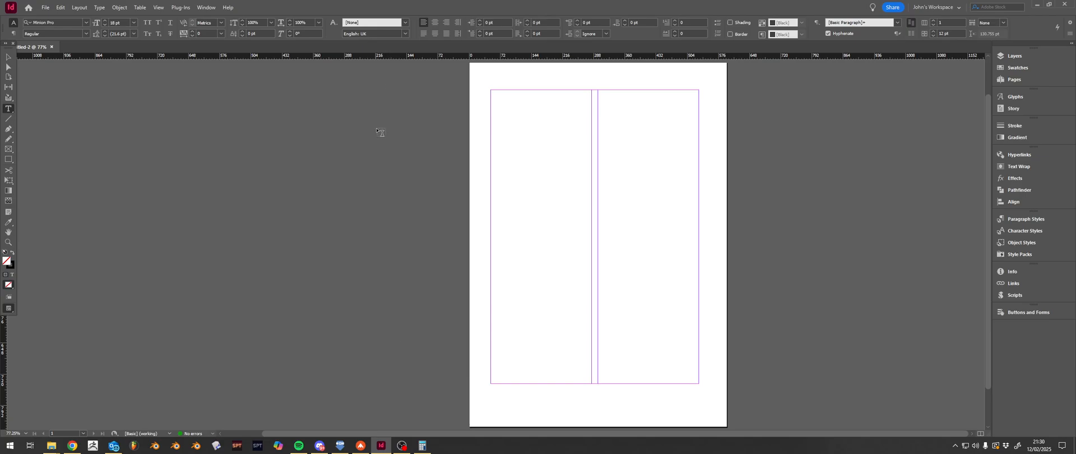
- Show the baseline grid on the page
{"action": "left_click", "coordinate": [159, 8]}
{"action": "mouse_move", "coordinate": [192, 187]}
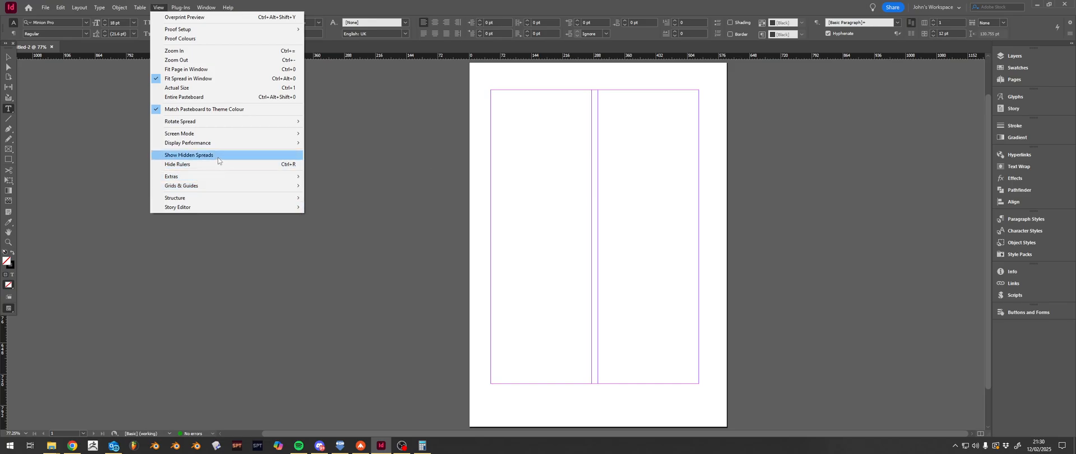
{"action": "mouse_move", "coordinate": [263, 188]}
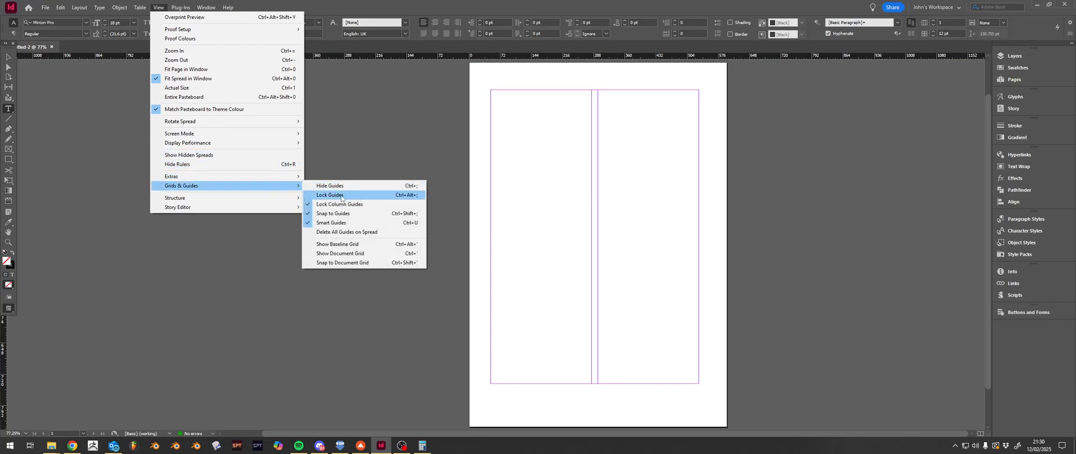
{"action": "left_click", "coordinate": [357, 245]}
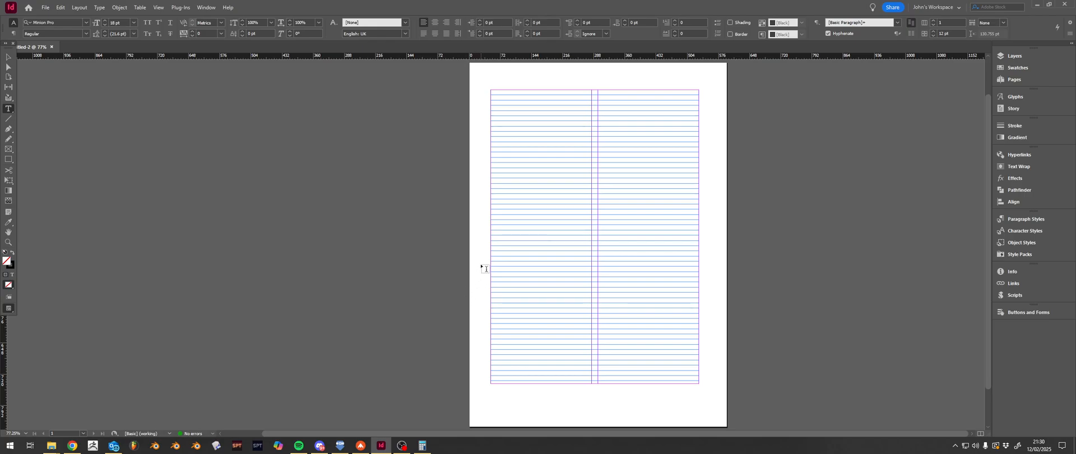
- Draw a rectangle about 12.4 by 16.4 pt just below the bottom margin and swap its stroke and fill to make it solid black
{"action": "scroll", "coordinate": [67, 137], "scroll_direction": "up", "scroll_amount": 1}
{"action": "left_click", "coordinate": [9, 56]}
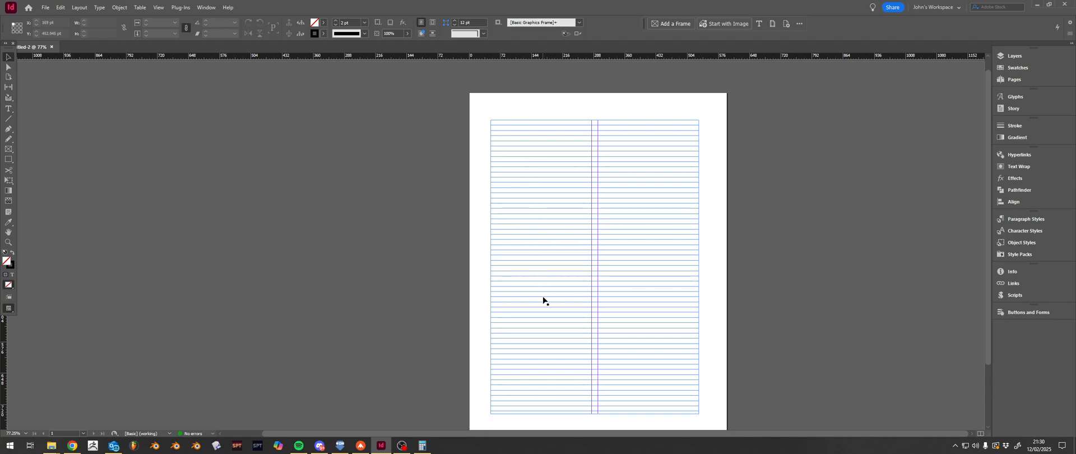
{"action": "scroll", "coordinate": [543, 303], "scroll_direction": "down", "scroll_amount": 3}
{"action": "scroll", "coordinate": [533, 366], "scroll_direction": "up", "scroll_amount": 6}
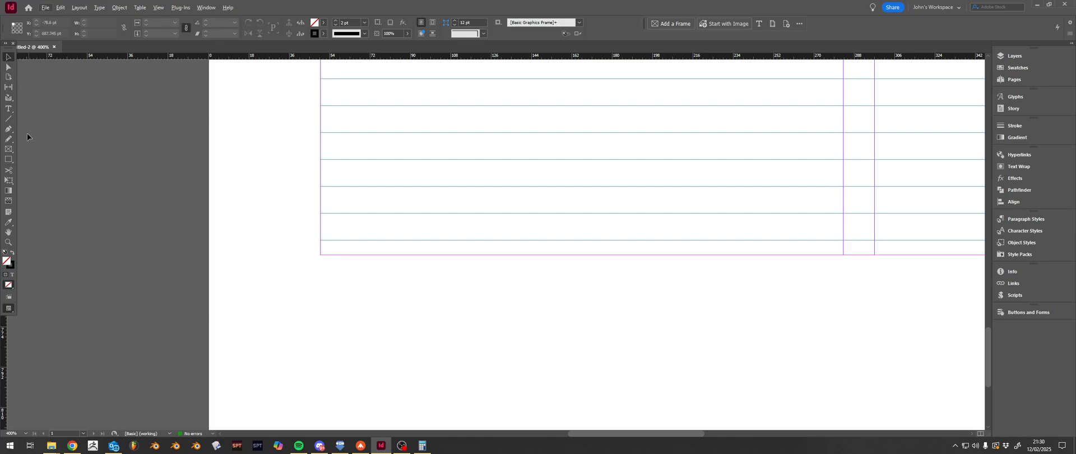
{"action": "left_click", "coordinate": [10, 159]}
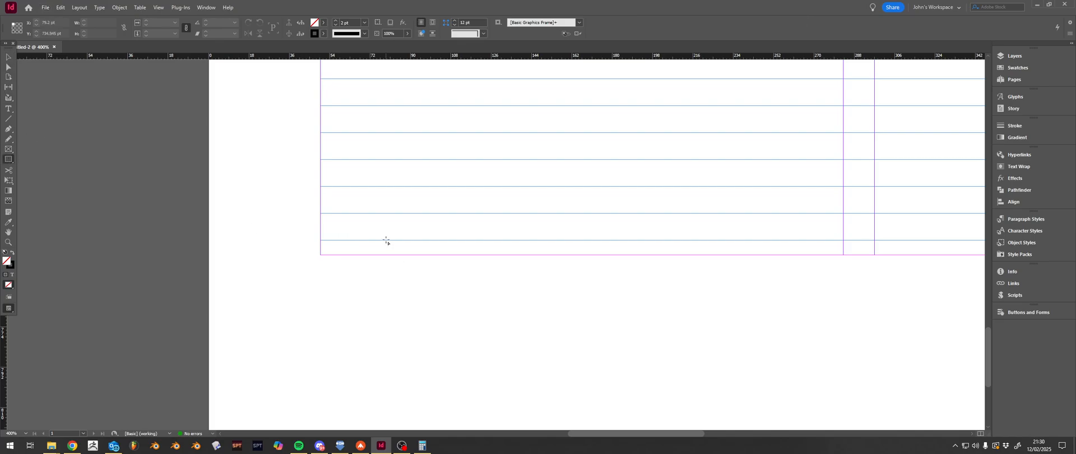
{"action": "left_click_drag", "start_coordinate": [370, 280], "coordinate": [399, 318]}
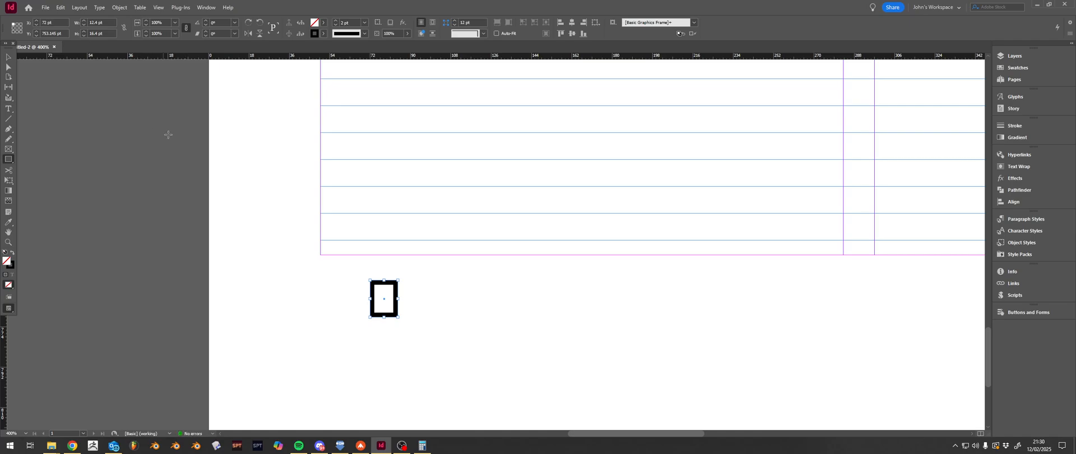
{"action": "key", "text": "shift+x"}
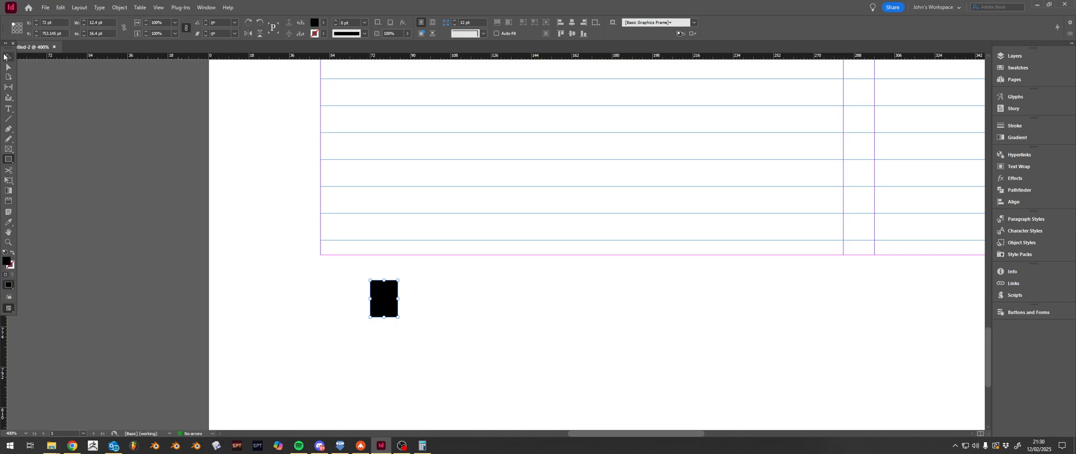
- Fit the black rectangle between the last baseline gridline and the bottom margin, and copy its height value
{"action": "left_click", "coordinate": [8, 56]}
{"action": "left_click_drag", "start_coordinate": [379, 298], "coordinate": [377, 257]}
{"action": "scroll", "coordinate": [374, 252], "scroll_direction": "up", "scroll_amount": 5}
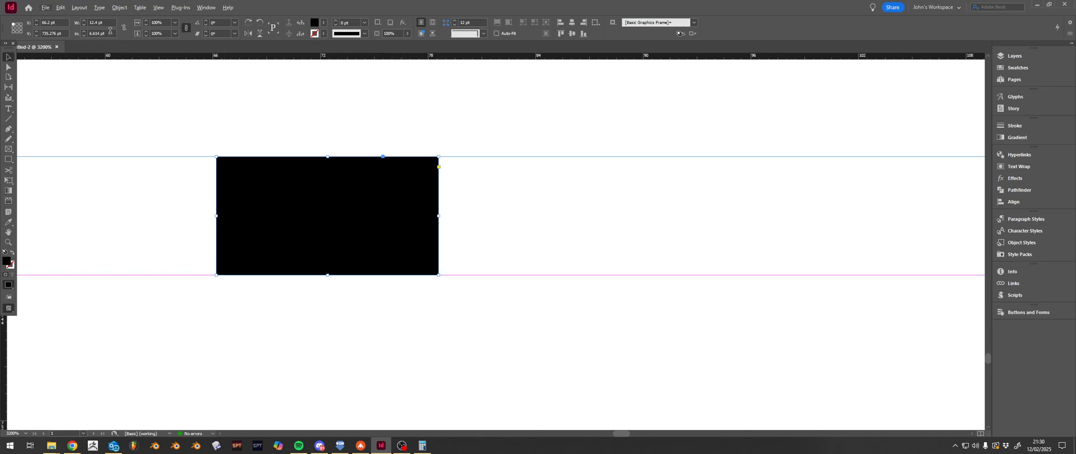
{"action": "left_click", "coordinate": [111, 33]}
{"action": "left_click", "coordinate": [97, 34]}
{"action": "left_click_drag", "start_coordinate": [100, 34], "coordinate": [83, 34]}
{"action": "scroll", "coordinate": [322, 191], "scroll_direction": "down", "scroll_amount": 6}
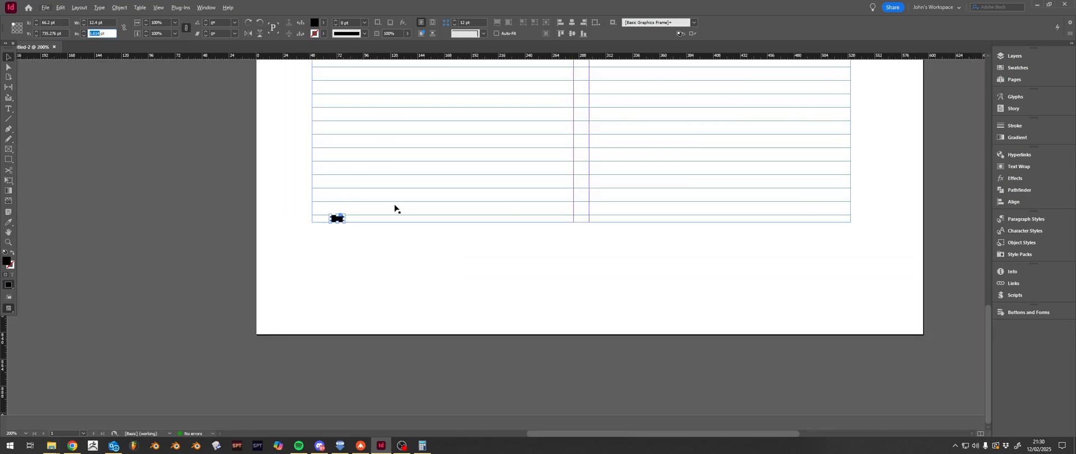
{"action": "left_click", "coordinate": [367, 245]}
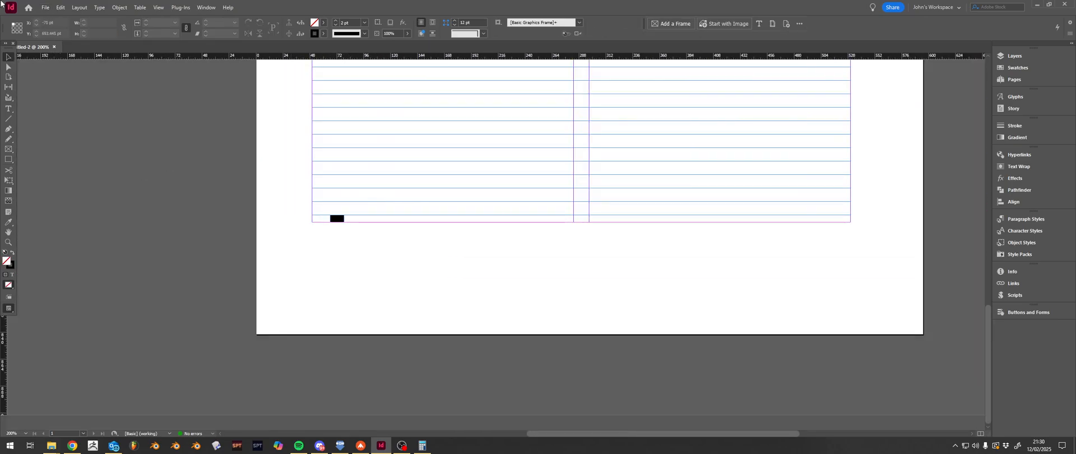
- Create another new document with the same settings but the bottom margin increased by 6.614 pt
{"action": "left_click", "coordinate": [46, 8]}
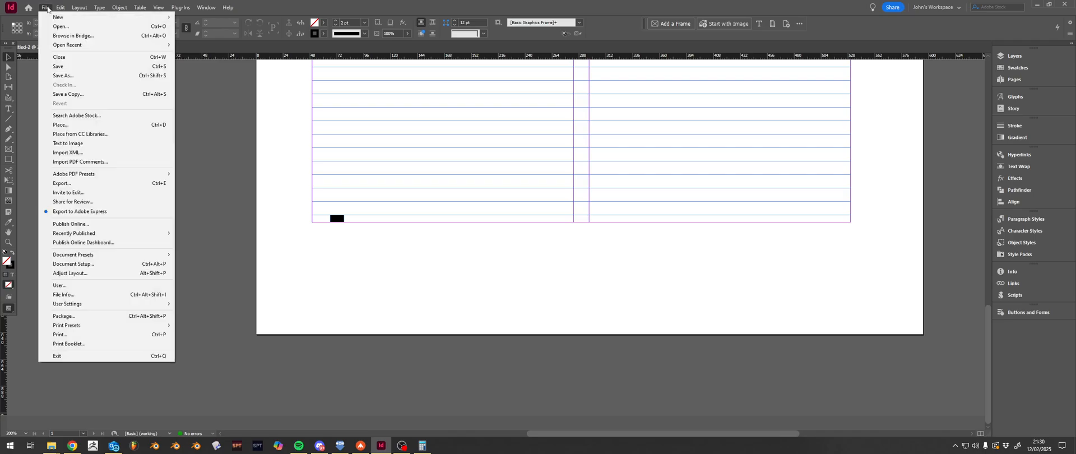
{"action": "mouse_move", "coordinate": [163, 17]}
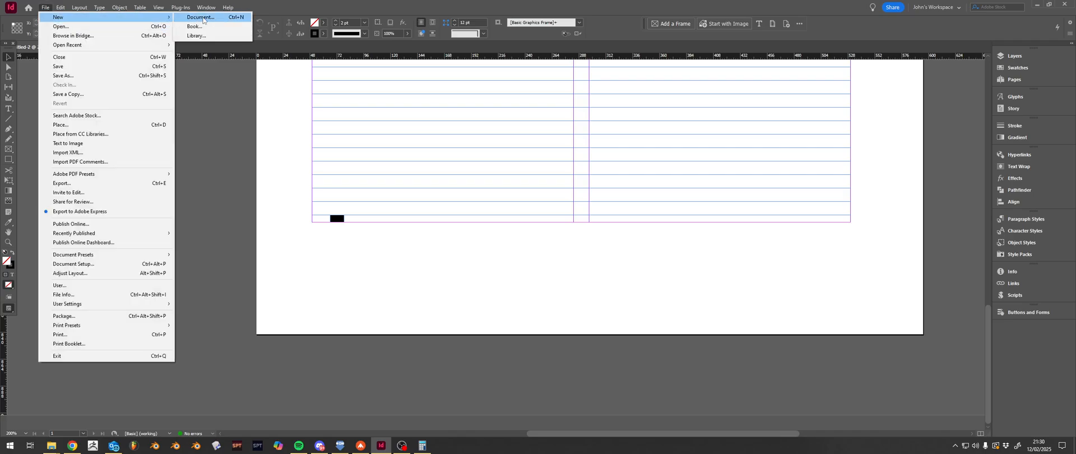
{"action": "left_click", "coordinate": [197, 18]}
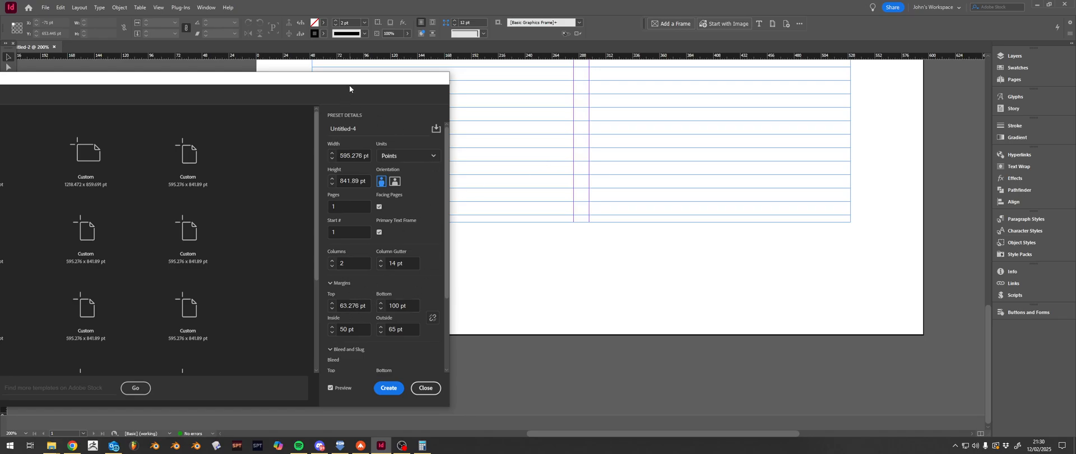
{"action": "left_click_drag", "start_coordinate": [350, 88], "coordinate": [204, 115]}
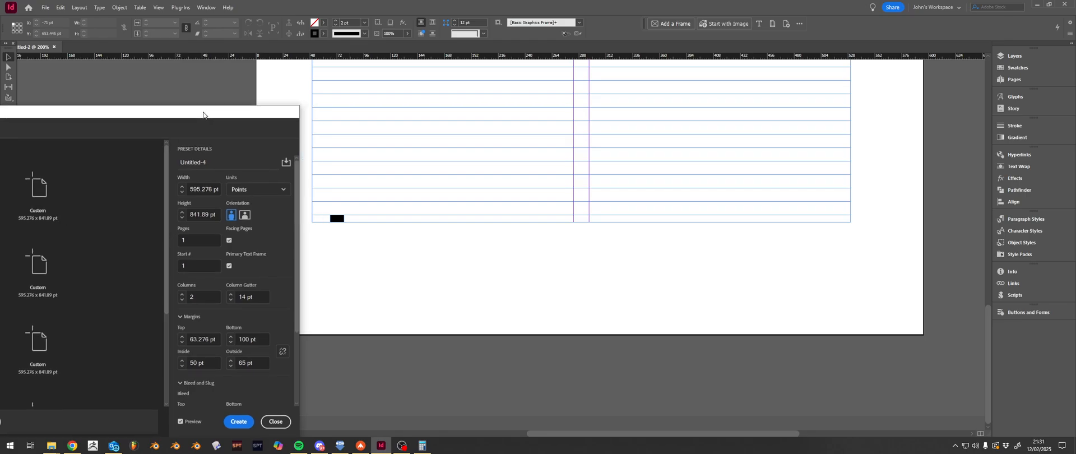
{"action": "left_click_drag", "start_coordinate": [203, 113], "coordinate": [311, 82]}
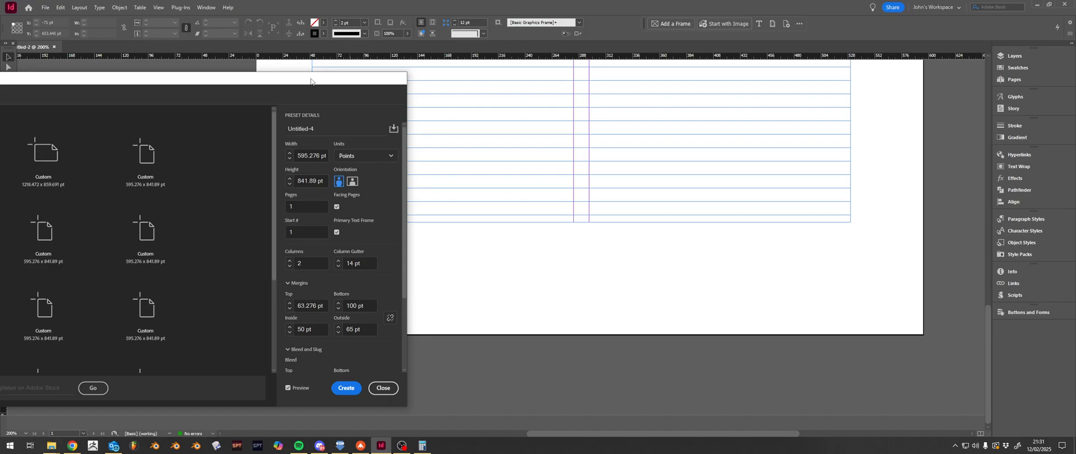
{"action": "left_click", "coordinate": [365, 307]}
{"action": "type", "text": "6.614"}
{"action": "left_click", "coordinate": [347, 388]}
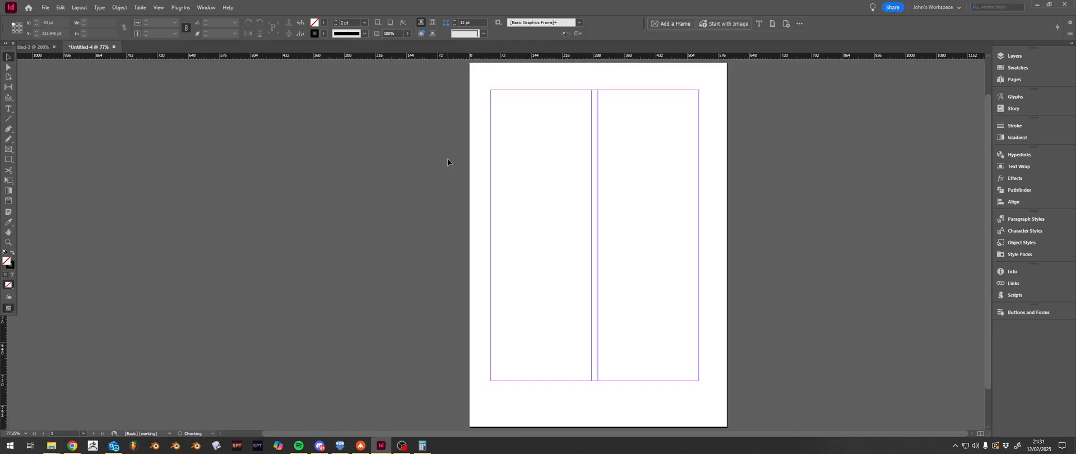
- Set the baseline grid to start at 0 pt relative to the top margin
{"action": "left_click", "coordinate": [61, 8]}
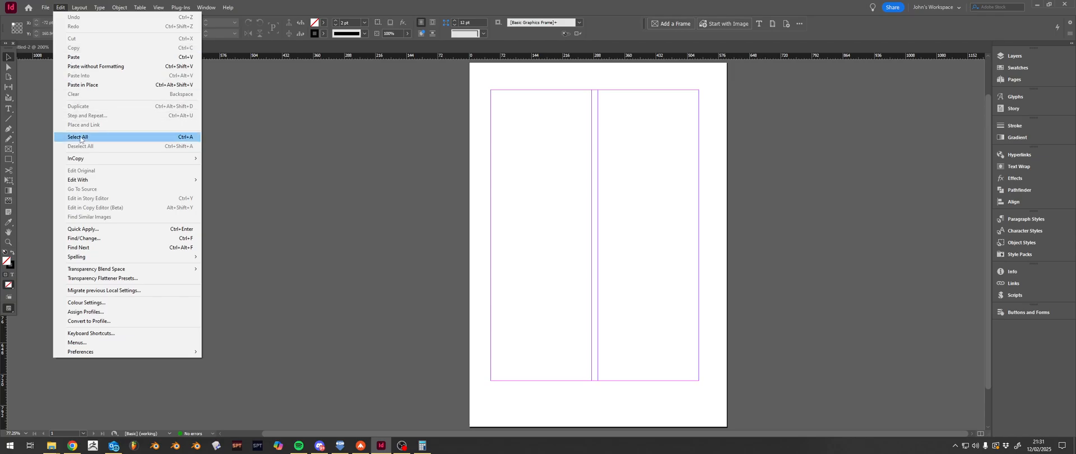
{"action": "mouse_move", "coordinate": [124, 352]}
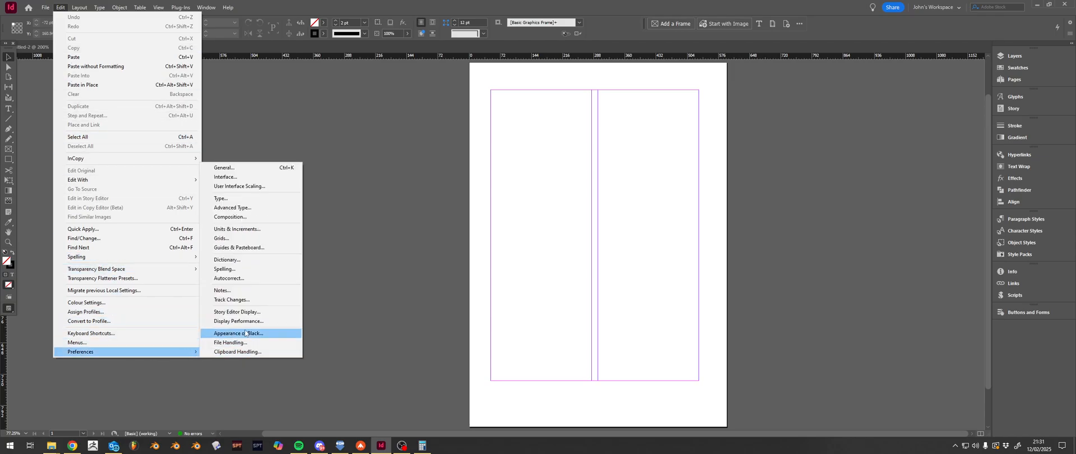
{"action": "left_click", "coordinate": [224, 238]}
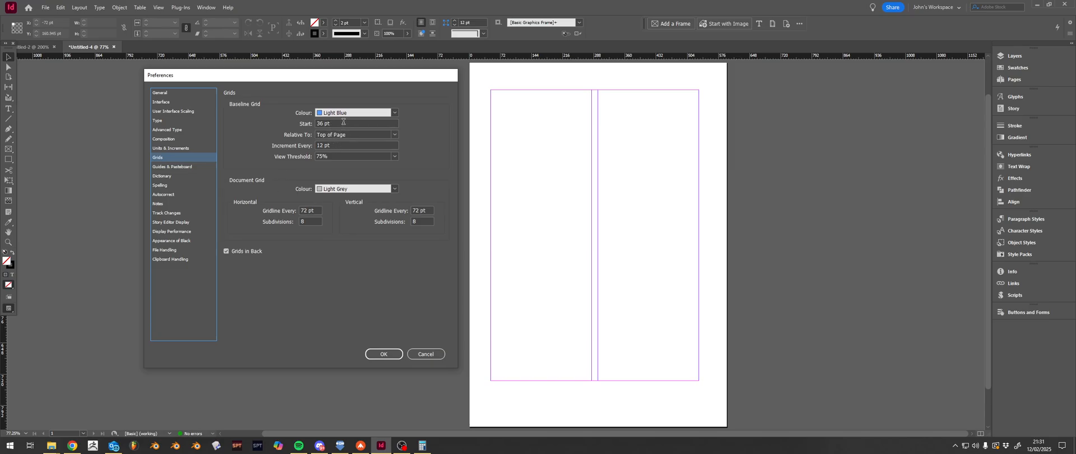
{"action": "left_click_drag", "start_coordinate": [344, 122], "coordinate": [303, 124]}
{"action": "type", "text": "0"}
{"action": "left_click", "coordinate": [359, 135]}
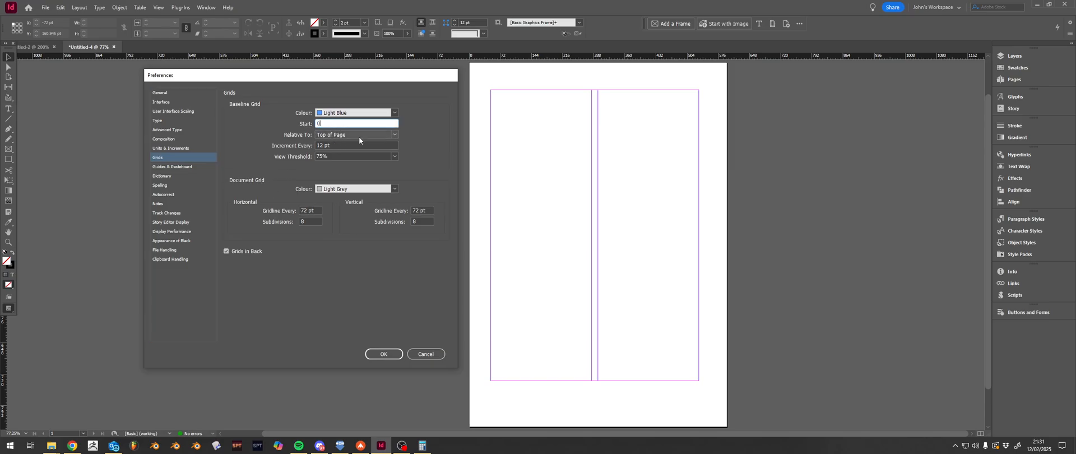
{"action": "left_click", "coordinate": [354, 152]}
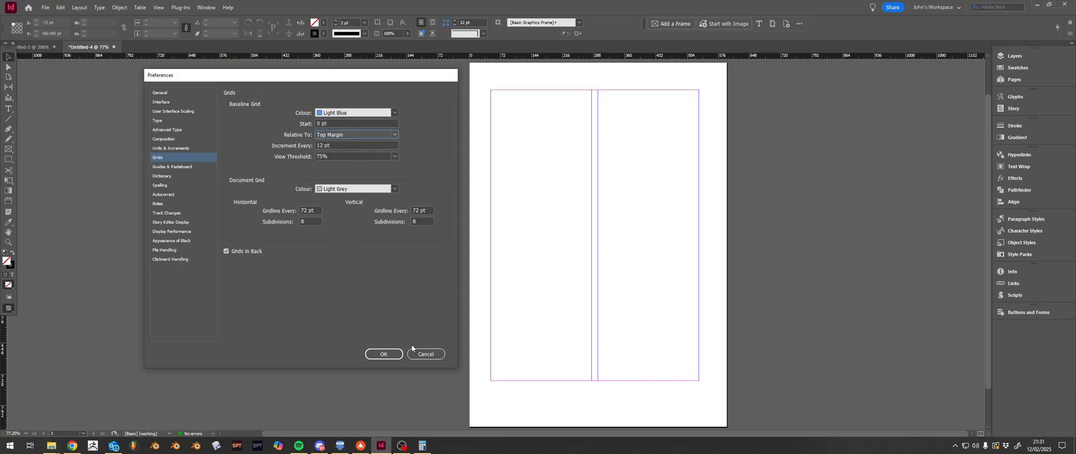
{"action": "left_click", "coordinate": [384, 354]}
- Show the baseline grid and check how its last line meets the bottom margin
{"action": "left_click", "coordinate": [159, 7]}
{"action": "mouse_move", "coordinate": [195, 200]}
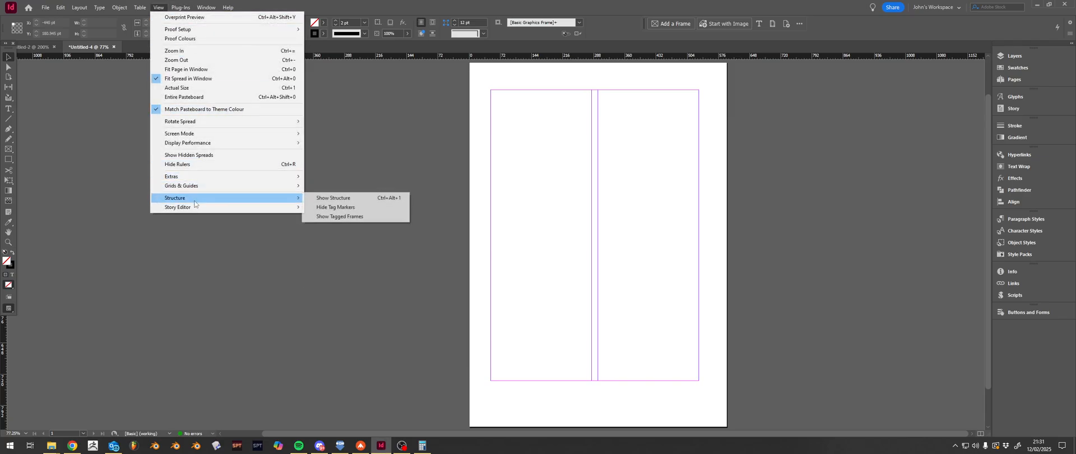
{"action": "mouse_move", "coordinate": [296, 191]}
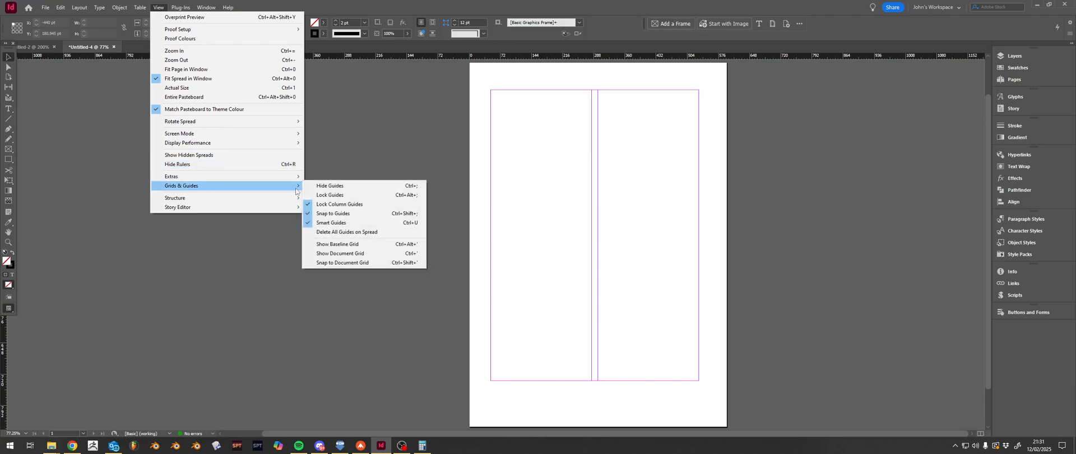
{"action": "left_click", "coordinate": [354, 245]}
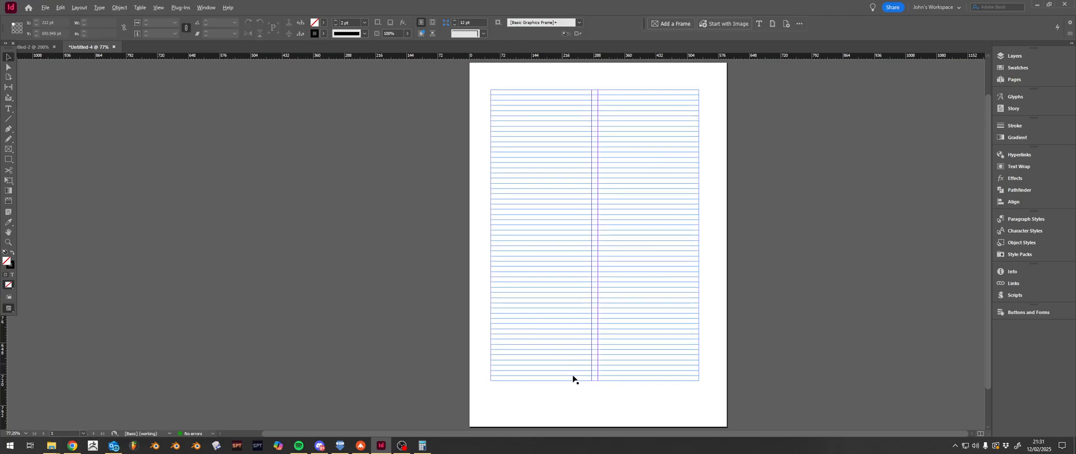
{"action": "scroll", "coordinate": [570, 379], "scroll_direction": "up", "scroll_amount": 3}
{"action": "scroll", "coordinate": [567, 385], "scroll_direction": "up", "scroll_amount": 2}
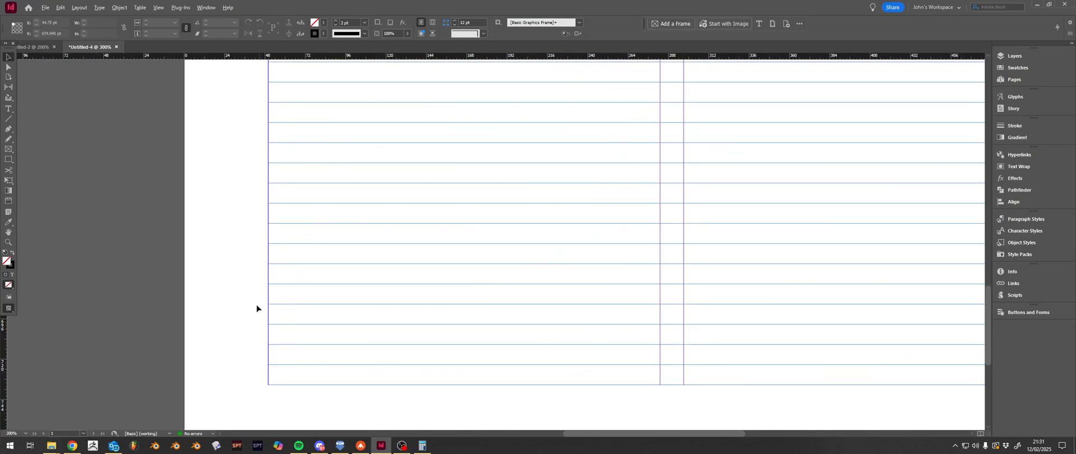
{"action": "scroll", "coordinate": [307, 350], "scroll_direction": "down", "scroll_amount": 4}
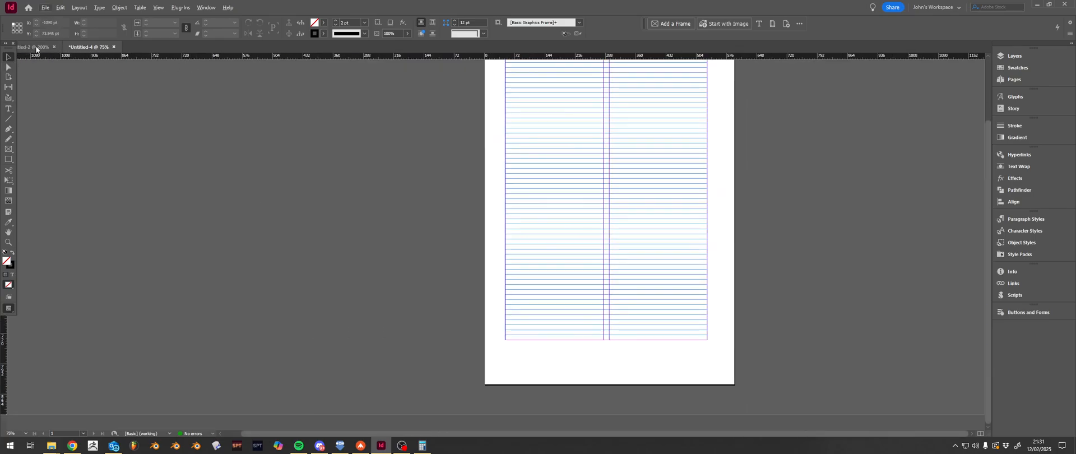
- Close the other open document without saving it
{"action": "left_click", "coordinate": [55, 47]}
{"action": "left_click", "coordinate": [582, 235]}
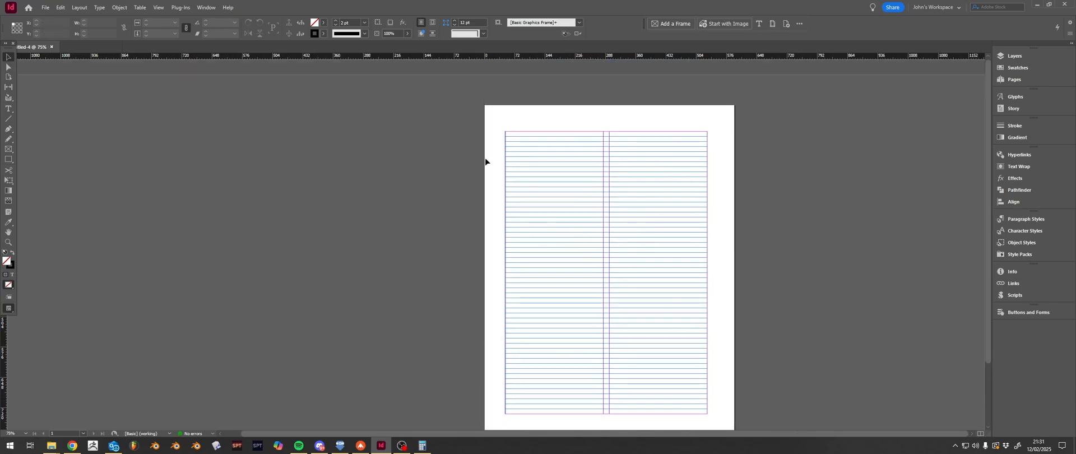
{"action": "left_click", "coordinate": [516, 149]}
{"action": "left_click", "coordinate": [741, 134]}
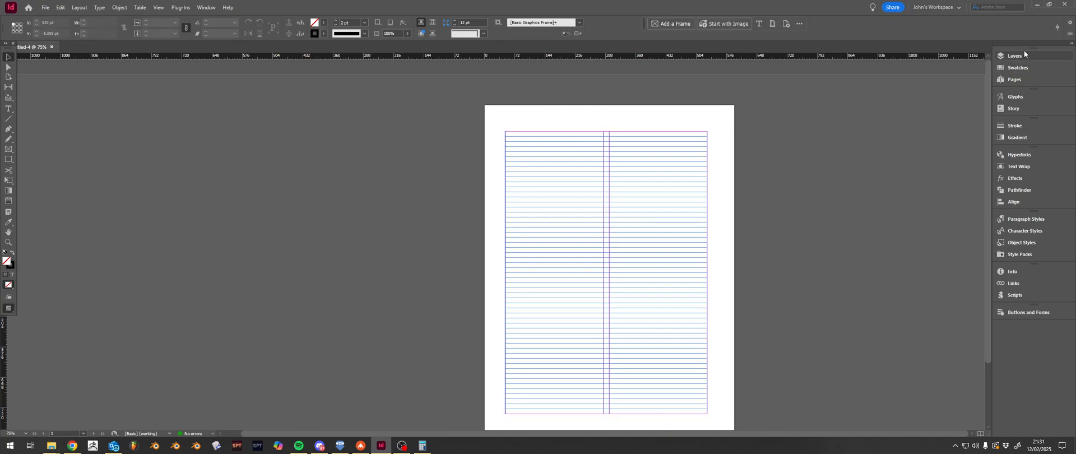
- Place Deadfellas.docx into the page's two-column text frame and dismiss the missing fonts notice
{"action": "scroll", "coordinate": [749, 170], "scroll_direction": "up", "scroll_amount": 2}
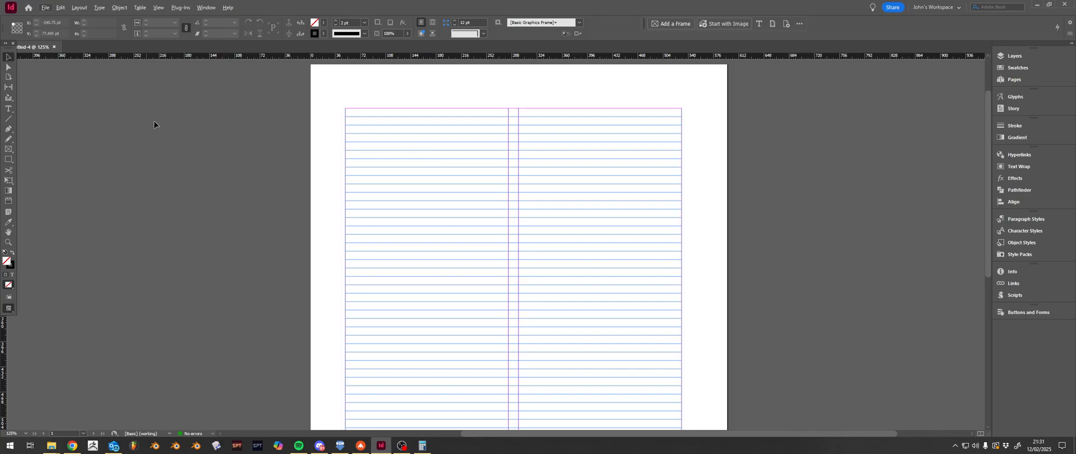
{"action": "left_click", "coordinate": [8, 109]}
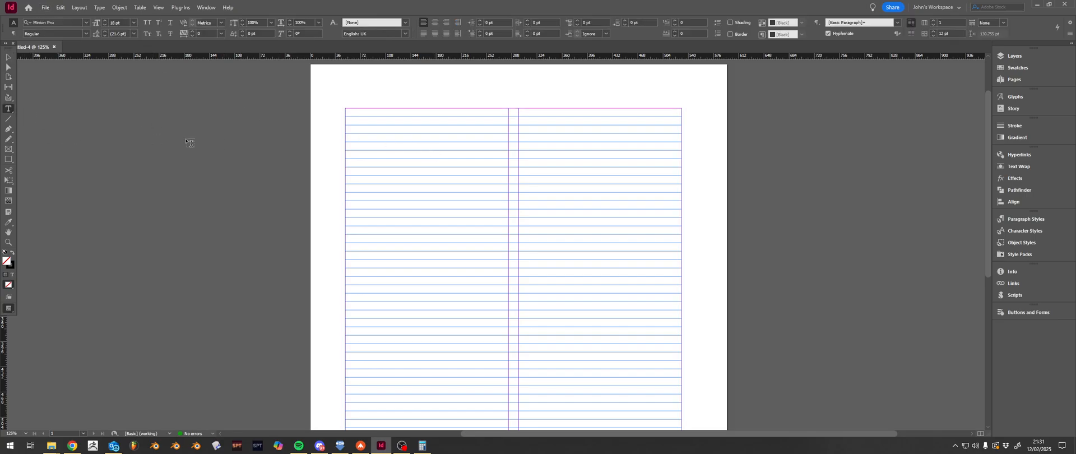
{"action": "left_click", "coordinate": [361, 117]}
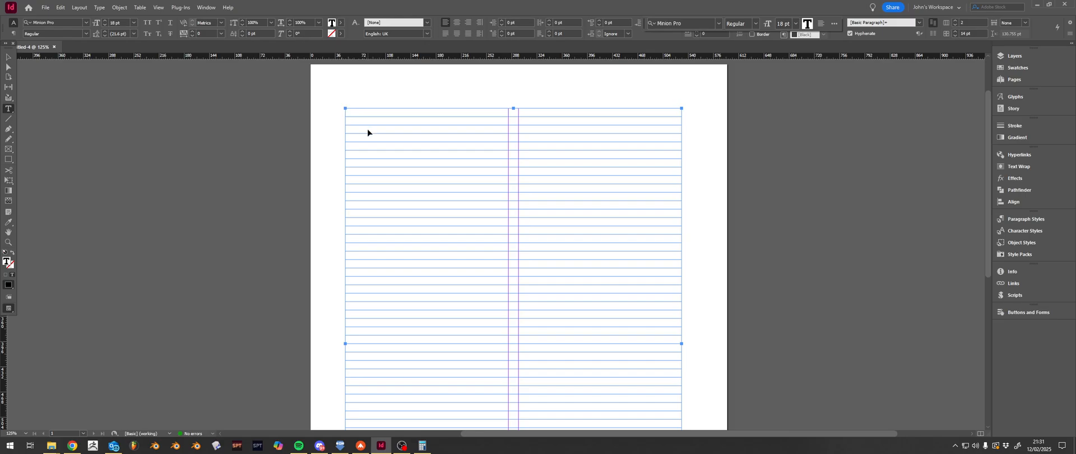
{"action": "key", "text": "ctrl+d"}
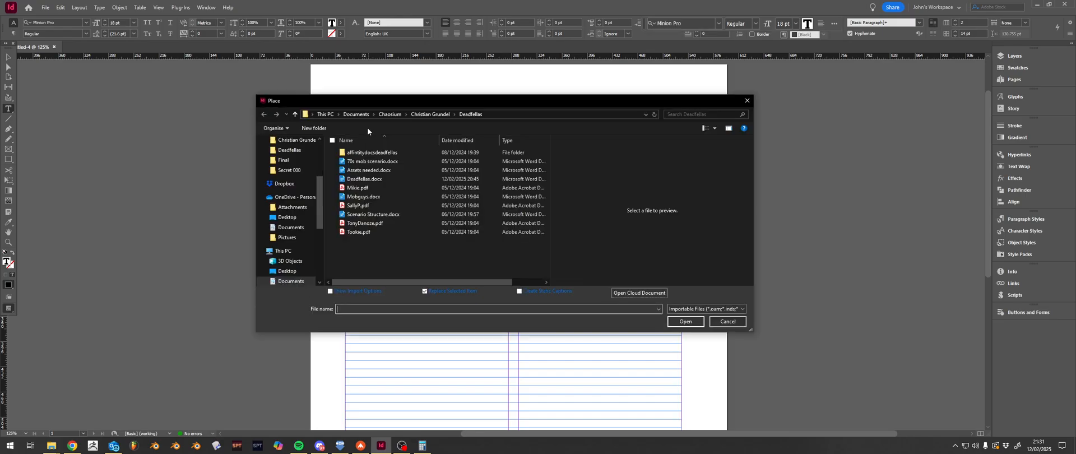
{"action": "double_click", "coordinate": [385, 179]}
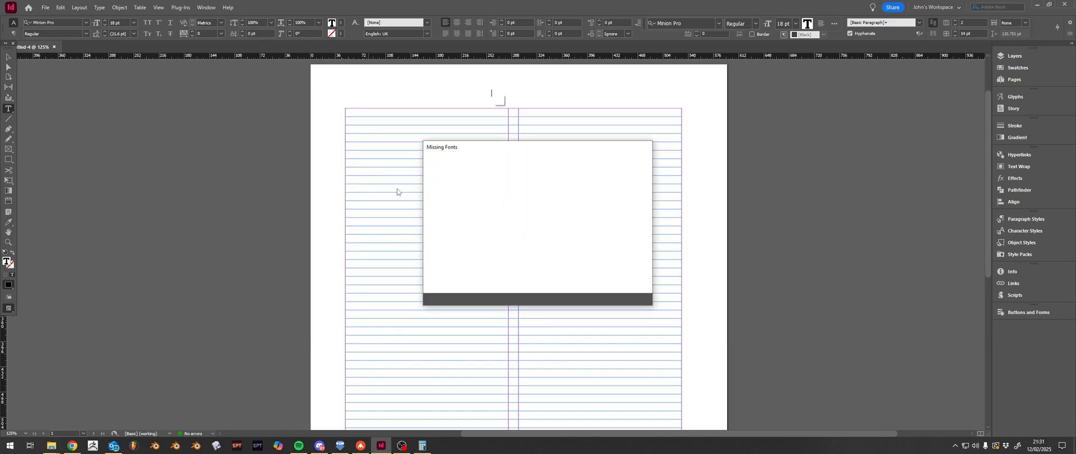
{"action": "left_click", "coordinate": [619, 292]}
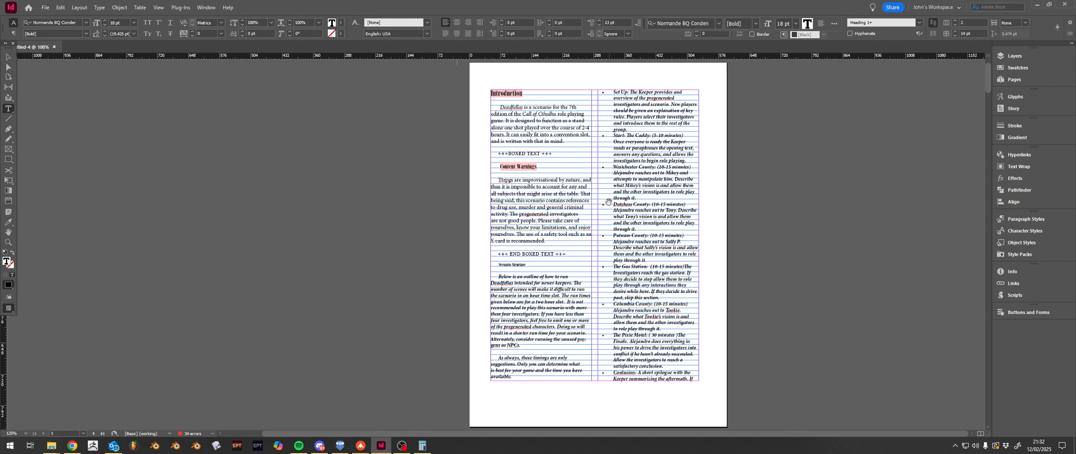
- Examine how the placed text lines sit against the baseline grid in both columns
{"action": "scroll", "coordinate": [609, 203], "scroll_direction": "up", "scroll_amount": 3}
{"action": "scroll", "coordinate": [486, 196], "scroll_direction": "up", "scroll_amount": 2}
{"action": "scroll", "coordinate": [485, 196], "scroll_direction": "down", "scroll_amount": 2}
{"action": "scroll", "coordinate": [485, 197], "scroll_direction": "up", "scroll_amount": 6}
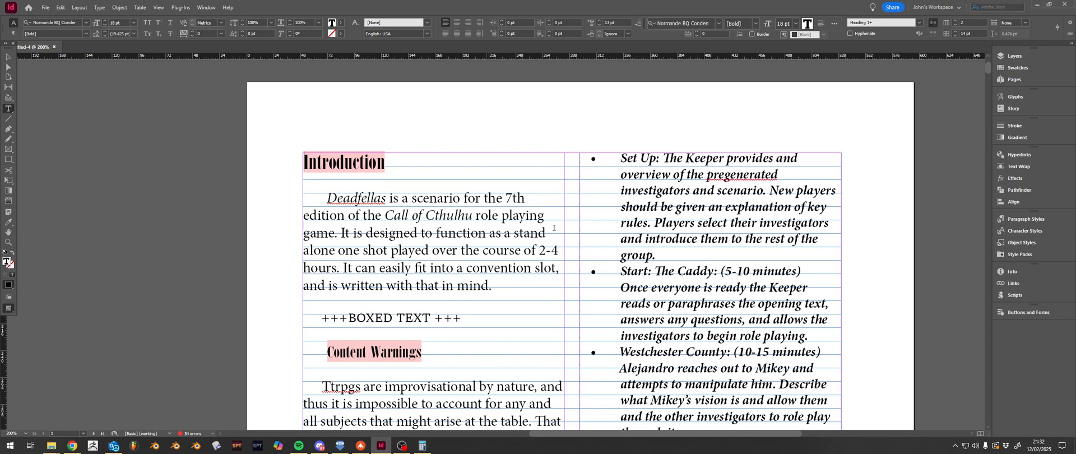
{"action": "scroll", "coordinate": [599, 254], "scroll_direction": "down", "scroll_amount": 10}
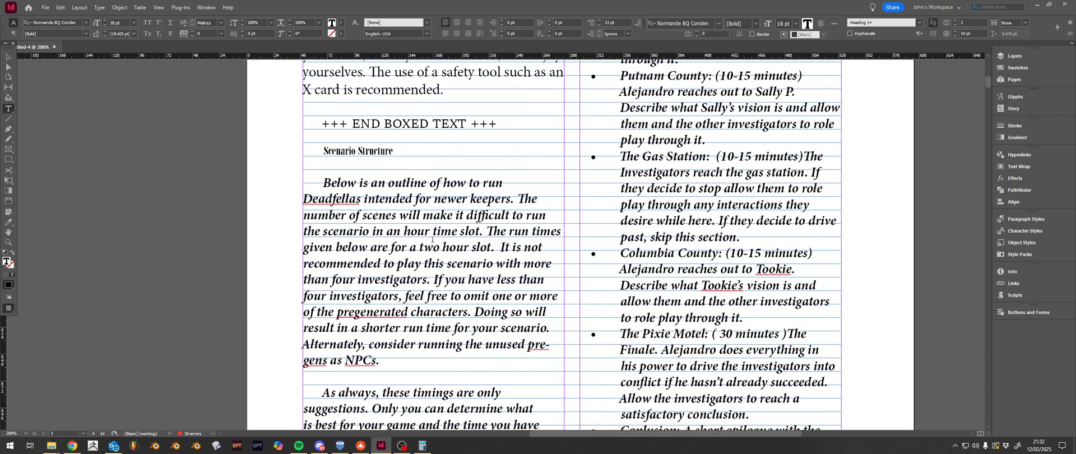
{"action": "left_click", "coordinate": [9, 57]}
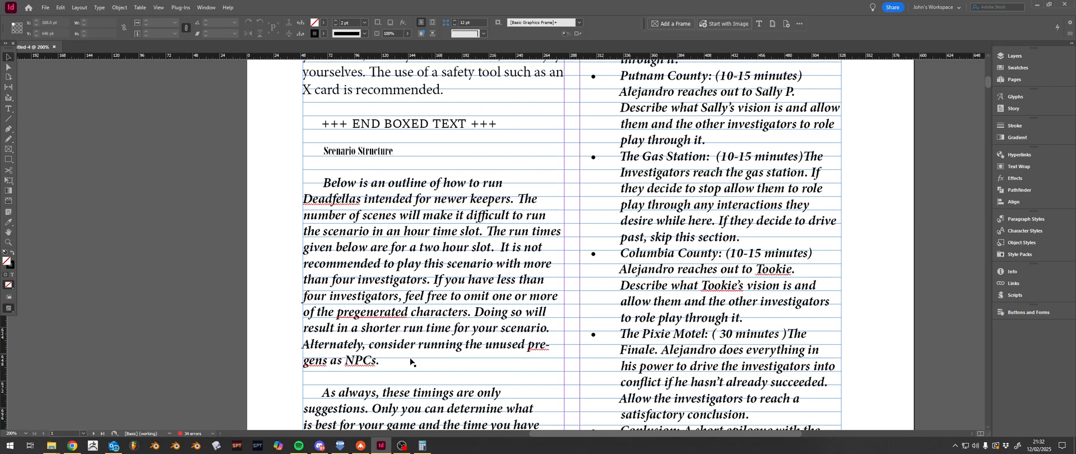
{"action": "scroll", "coordinate": [476, 354], "scroll_direction": "down", "scroll_amount": 1}
{"action": "scroll", "coordinate": [484, 354], "scroll_direction": "down", "scroll_amount": 10}
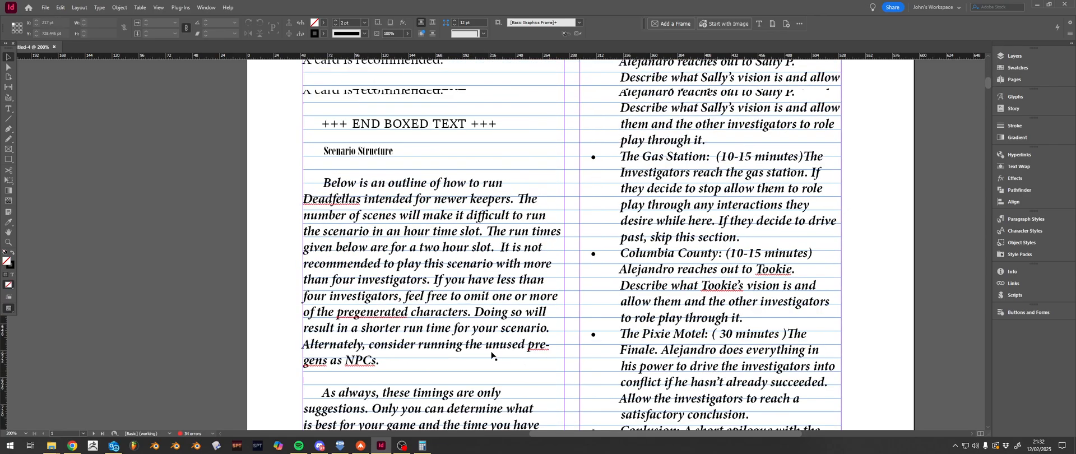
{"action": "scroll", "coordinate": [499, 354], "scroll_direction": "up", "scroll_amount": 15}
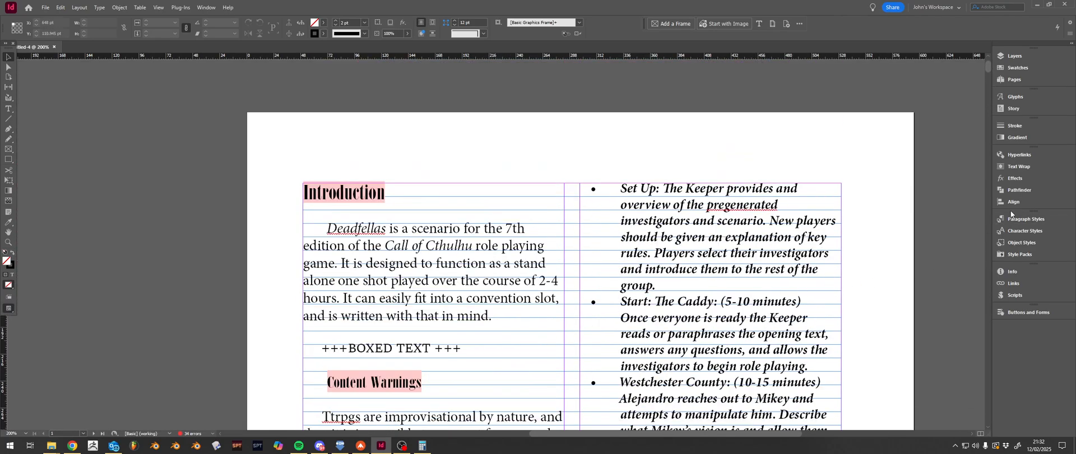
- Delete the imported Caption, Heading 1 and Normal paragraph styles, replacing each with [Basic Paragraph]
{"action": "left_click", "coordinate": [1027, 220]}
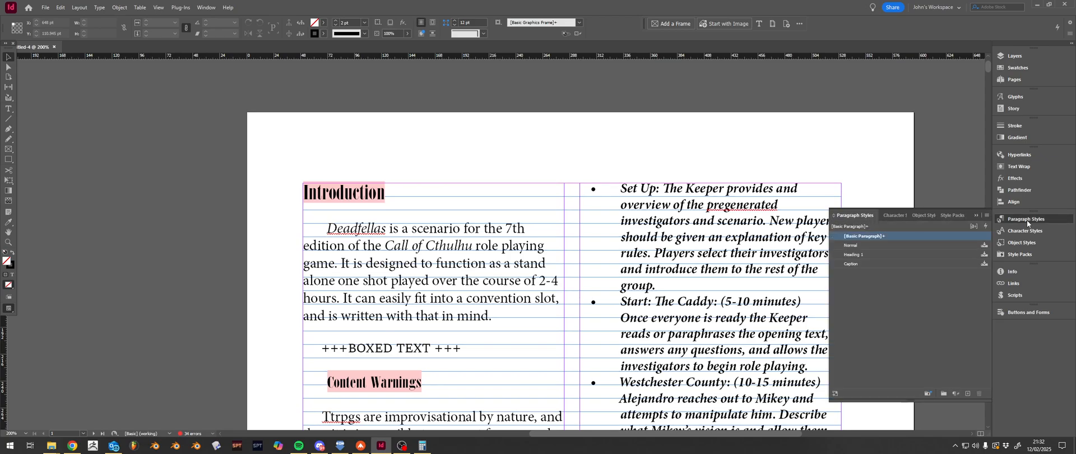
{"action": "left_click", "coordinate": [867, 264]}
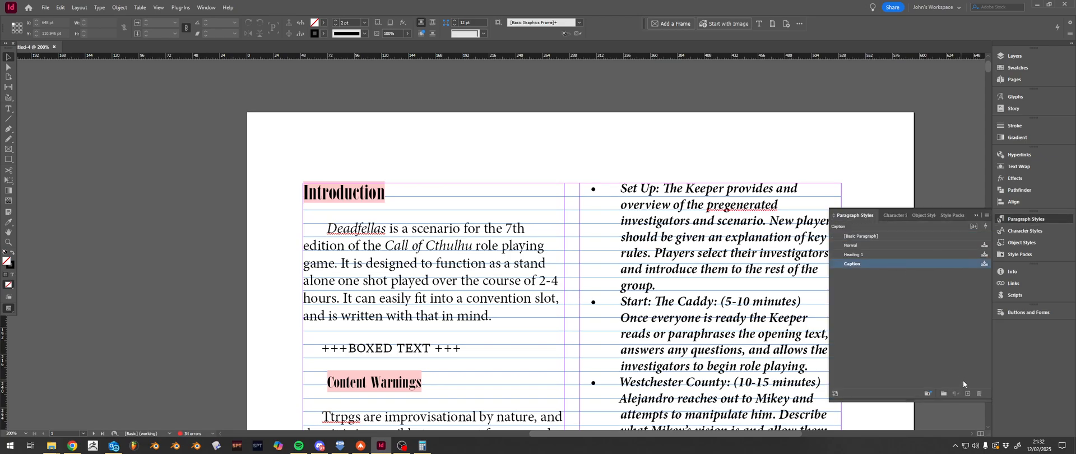
{"action": "left_click", "coordinate": [979, 394]}
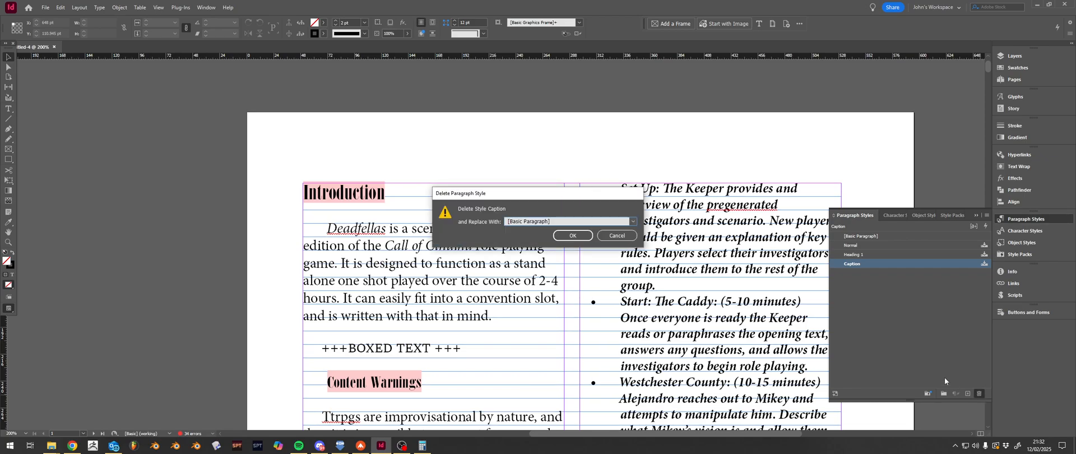
{"action": "left_click", "coordinate": [573, 235]}
{"action": "left_click", "coordinate": [871, 255]}
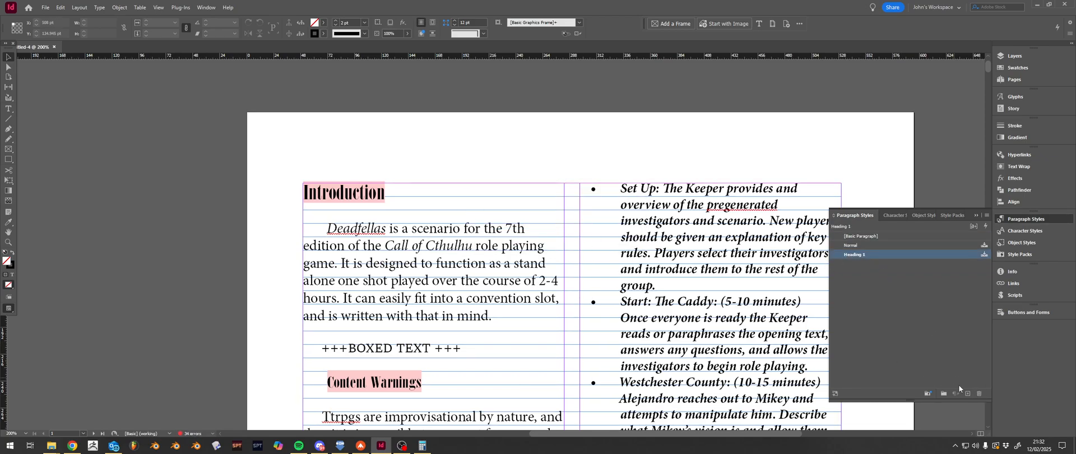
{"action": "left_click", "coordinate": [979, 394]}
{"action": "left_click", "coordinate": [570, 239]}
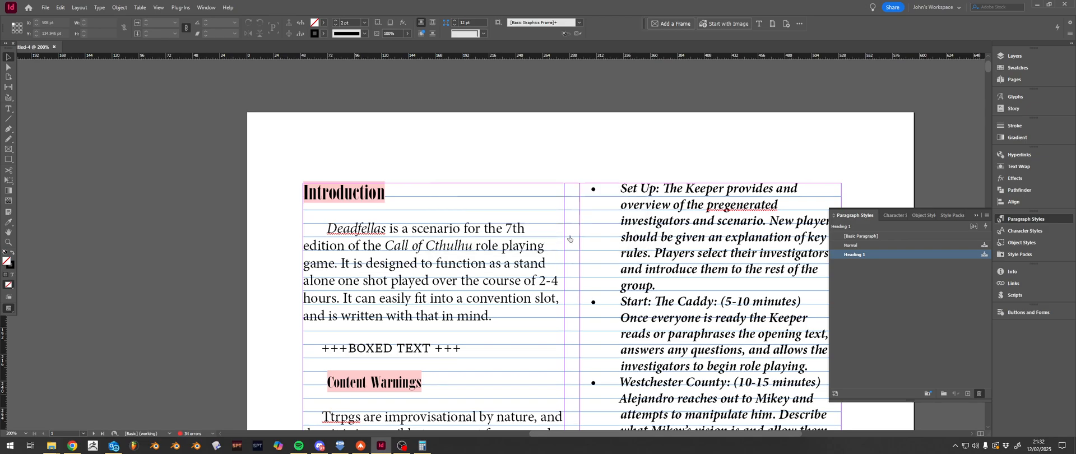
{"action": "left_click", "coordinate": [872, 245]}
{"action": "left_click", "coordinate": [980, 395]}
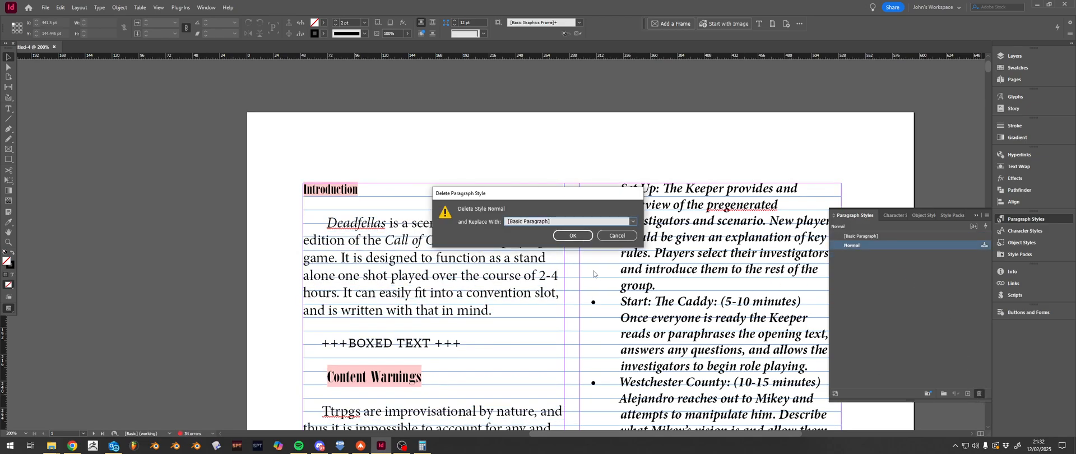
{"action": "left_click", "coordinate": [571, 236]}
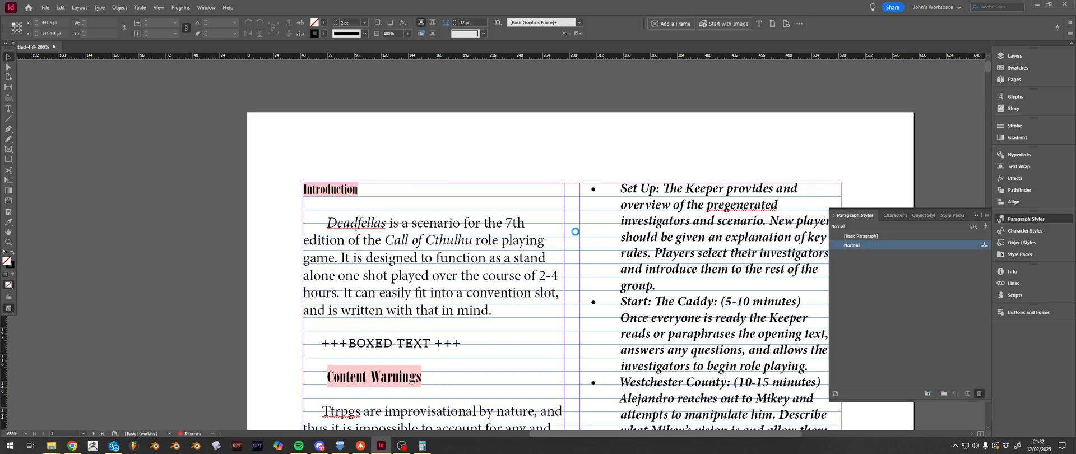
- Delete the character style group "Styles for Word/RTF Imported Lists" and the All Small CAPS character style
{"action": "left_click", "coordinate": [893, 216]}
{"action": "left_click", "coordinate": [890, 247]}
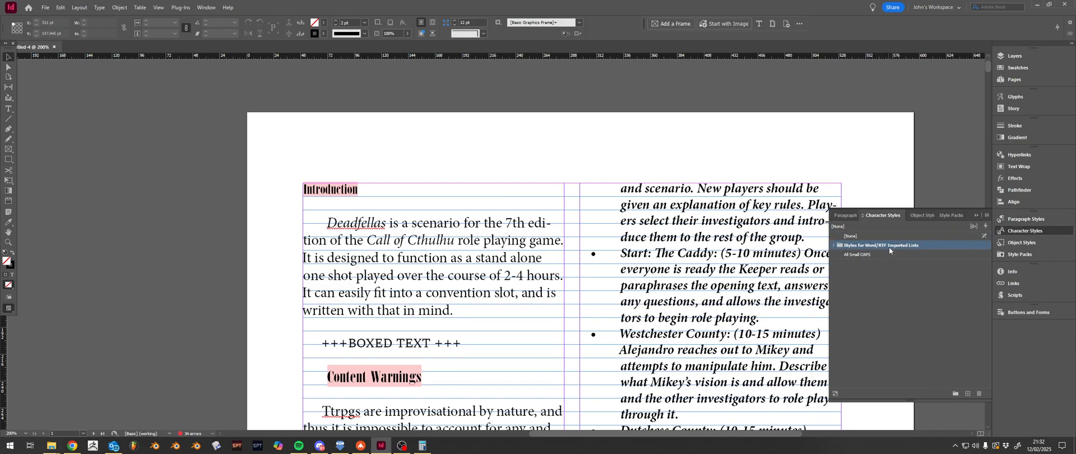
{"action": "left_click", "coordinate": [980, 394]}
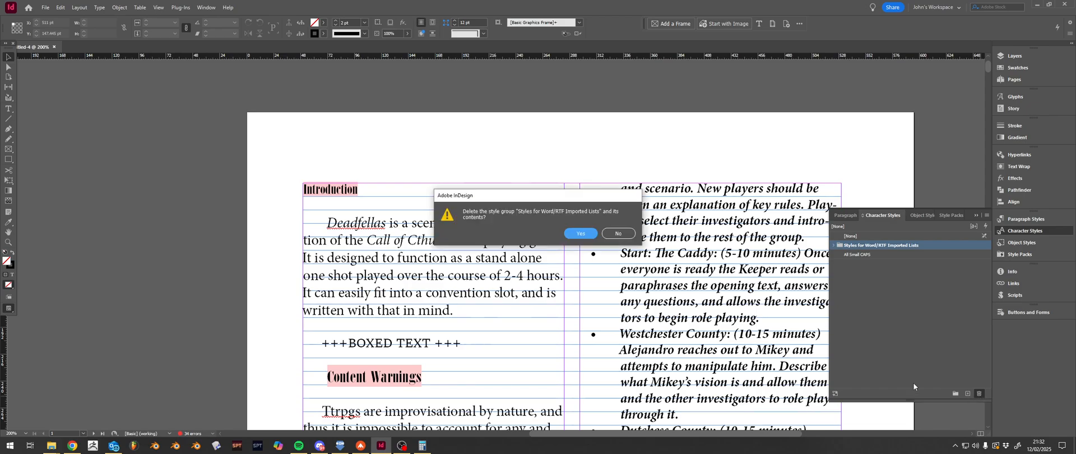
{"action": "left_click", "coordinate": [572, 241]}
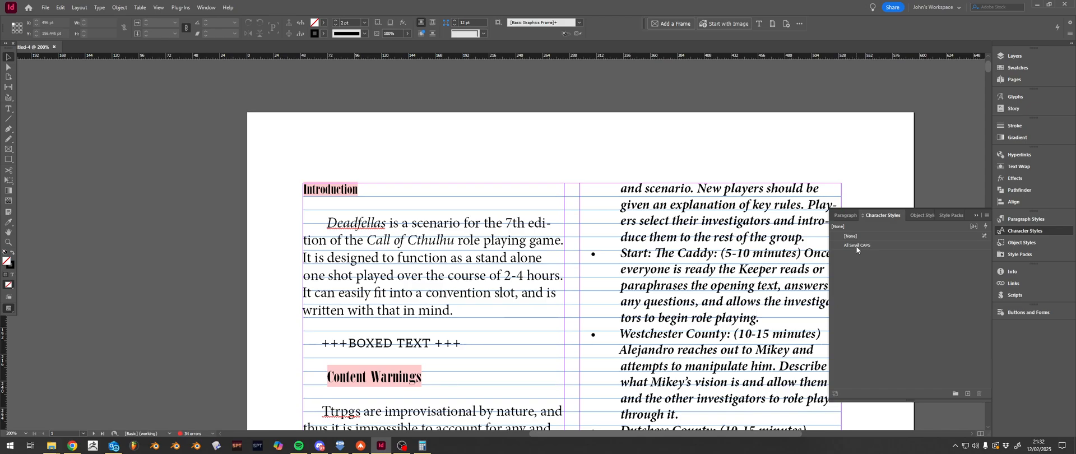
{"action": "left_click", "coordinate": [857, 247]}
{"action": "left_click", "coordinate": [979, 393]}
- Clear all formatting overrides from the whole placed story and from the default text settings so both use plain [Basic Paragraph]
{"action": "left_click", "coordinate": [846, 215]}
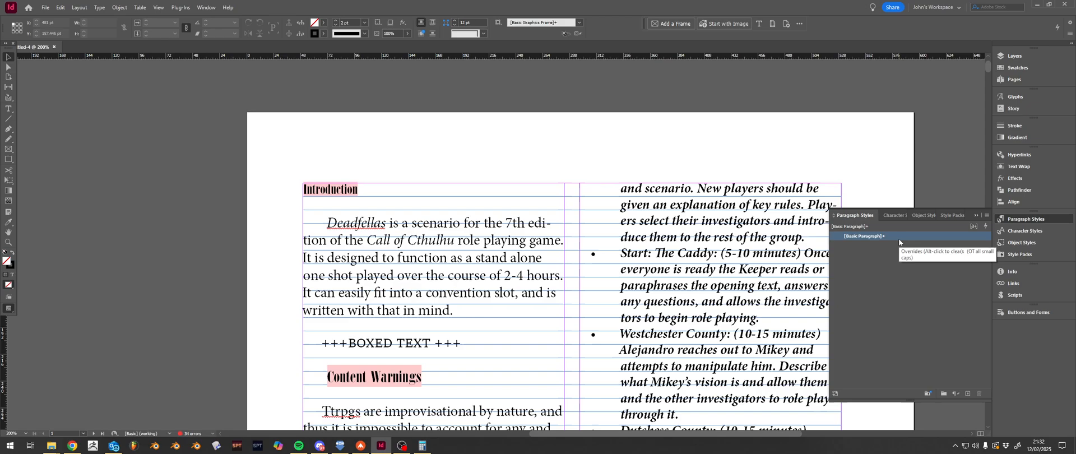
{"action": "double_click", "coordinate": [416, 227]}
{"action": "key", "text": "ctrl+a"}
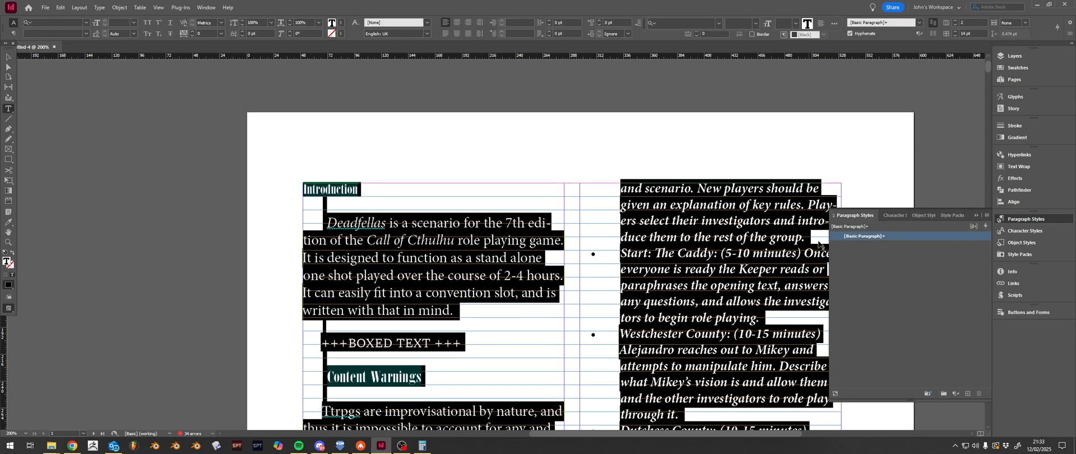
{"action": "left_click", "coordinate": [909, 236], "text": "alt"}
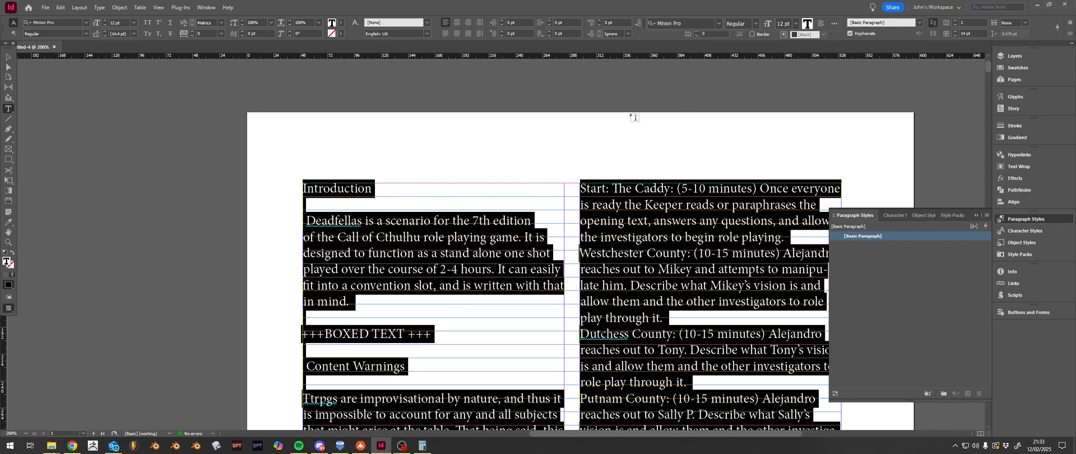
{"action": "left_click", "coordinate": [8, 57]}
{"action": "left_click", "coordinate": [166, 150]}
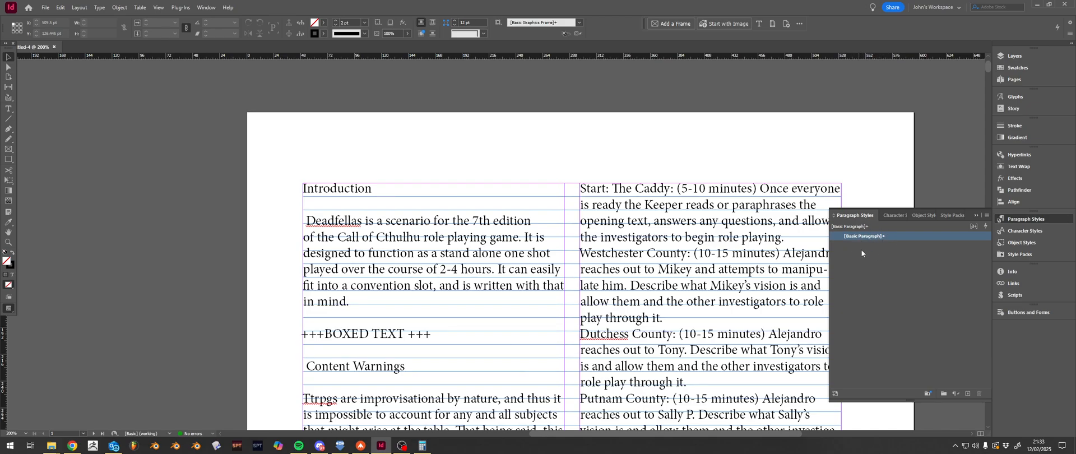
{"action": "left_click", "coordinate": [908, 237], "text": "alt"}
- Show the hidden characters in the text around the Introduction heading
{"action": "scroll", "coordinate": [443, 277], "scroll_direction": "up", "scroll_amount": 1}
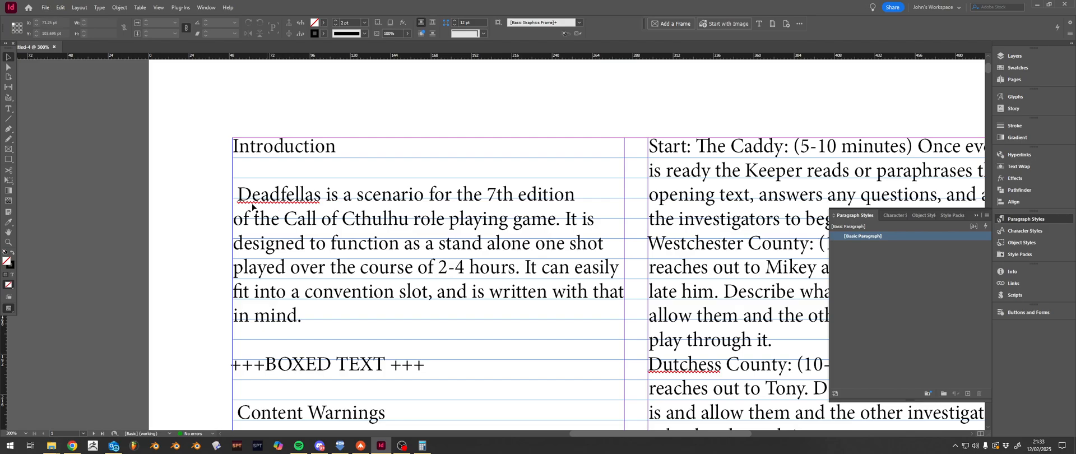
{"action": "scroll", "coordinate": [243, 204], "scroll_direction": "up", "scroll_amount": 3}
{"action": "scroll", "coordinate": [243, 205], "scroll_direction": "up", "scroll_amount": 1}
{"action": "scroll", "coordinate": [244, 205], "scroll_direction": "down", "scroll_amount": 1}
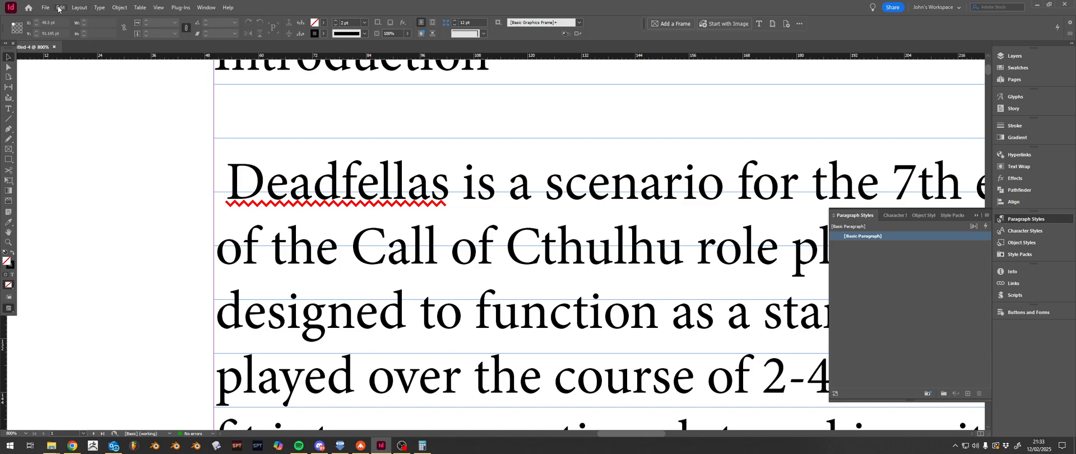
{"action": "left_click", "coordinate": [99, 7]}
{"action": "left_click", "coordinate": [182, 306]}
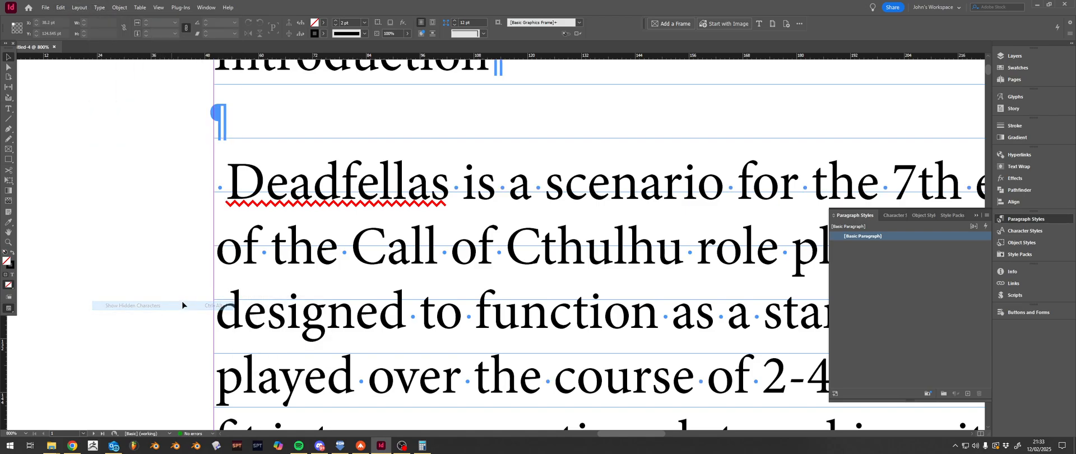
- Examine the first page's text for stray spaces before and after paragraphs and for empty paragraphs
{"action": "scroll", "coordinate": [235, 216], "scroll_direction": "up", "scroll_amount": 2}
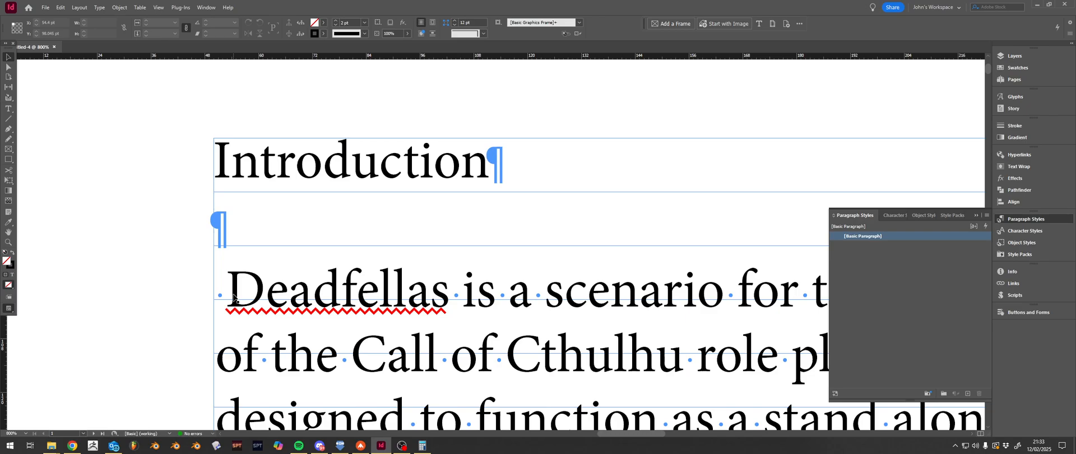
{"action": "scroll", "coordinate": [493, 264], "scroll_direction": "down", "scroll_amount": 4}
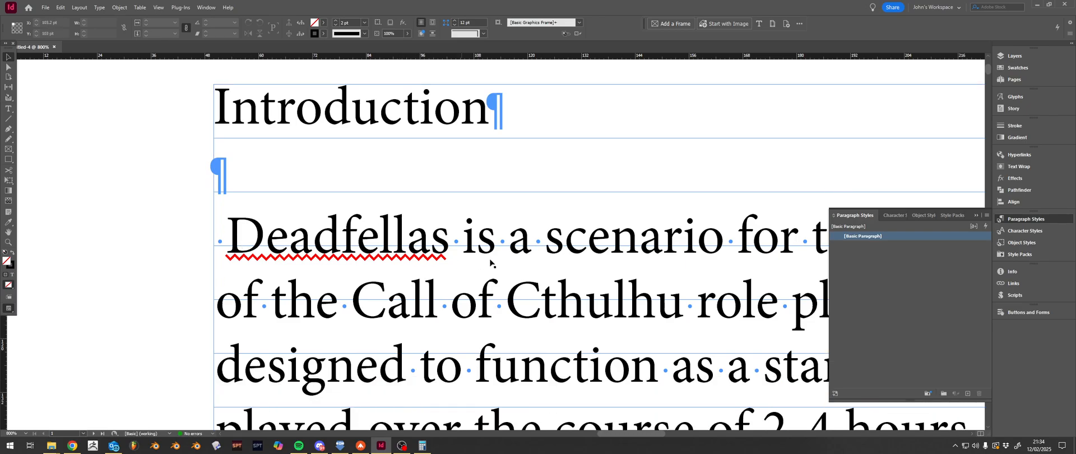
{"action": "scroll", "coordinate": [512, 269], "scroll_direction": "down", "scroll_amount": 1}
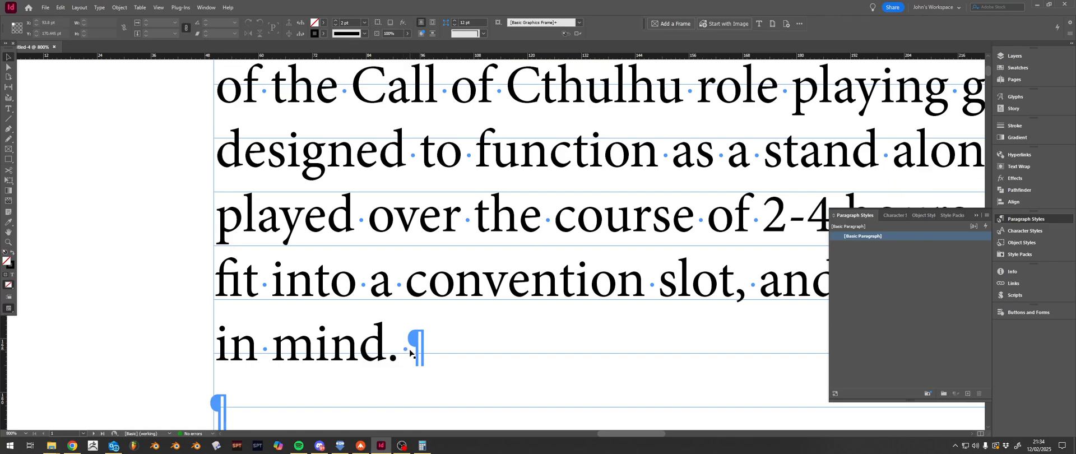
{"action": "scroll", "coordinate": [428, 320], "scroll_direction": "down", "scroll_amount": 3}
{"action": "scroll", "coordinate": [427, 317], "scroll_direction": "down", "scroll_amount": 6}
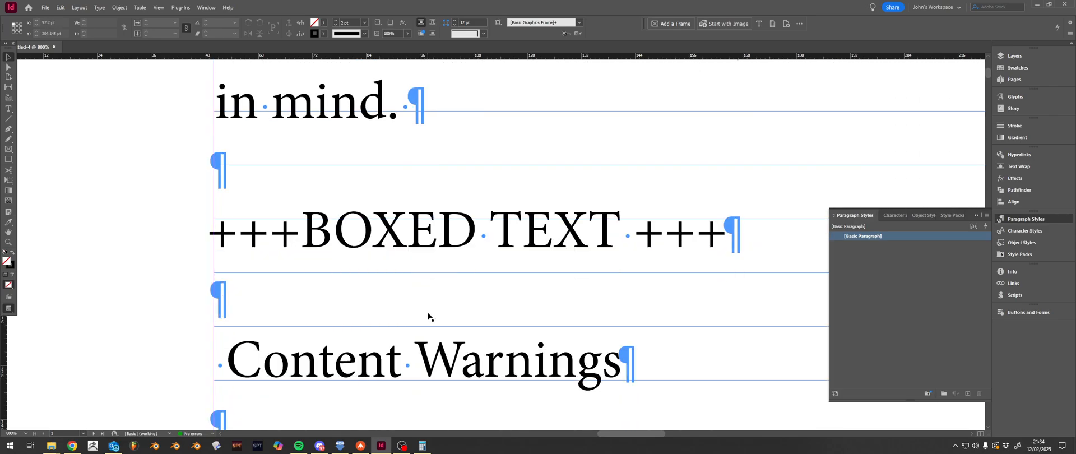
{"action": "scroll", "coordinate": [436, 312], "scroll_direction": "down", "scroll_amount": 1}
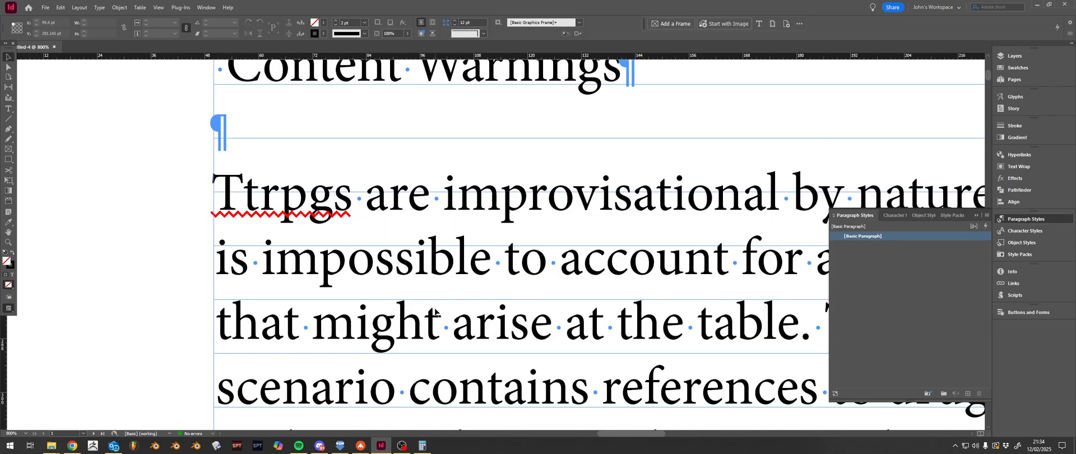
{"action": "scroll", "coordinate": [444, 292], "scroll_direction": "down", "scroll_amount": 5}
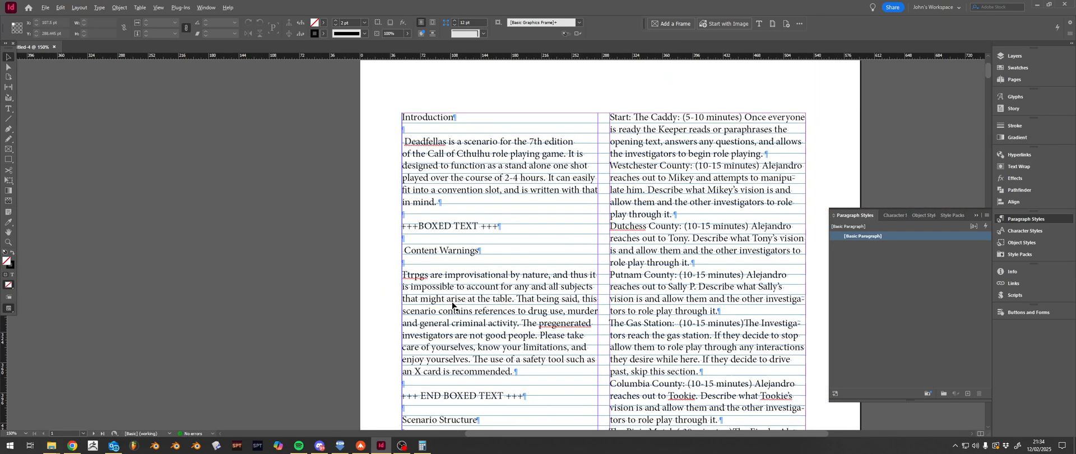
{"action": "scroll", "coordinate": [608, 299], "scroll_direction": "down", "scroll_amount": 5}
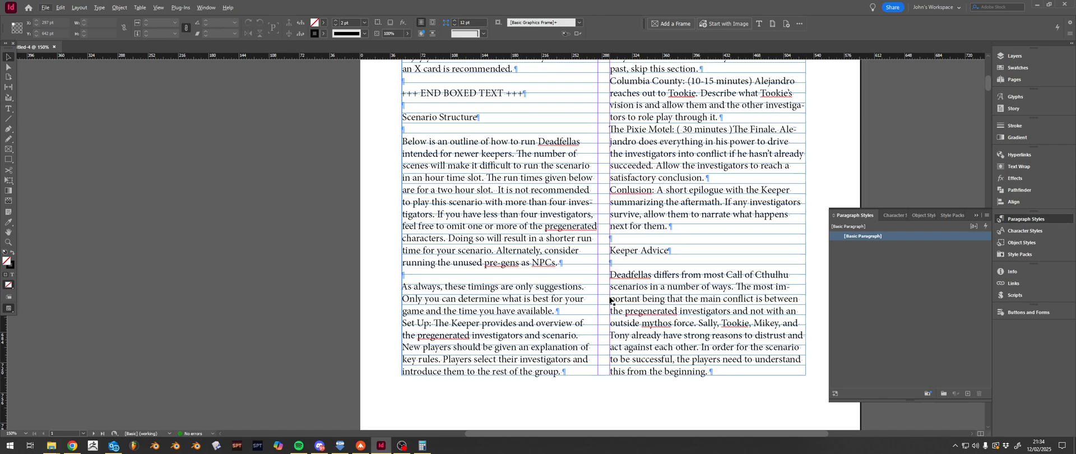
- Review the following spreads for extra spaces, empty paragraphs and other leftovers in the imported text
{"action": "scroll", "coordinate": [557, 247], "scroll_direction": "down", "scroll_amount": 10}
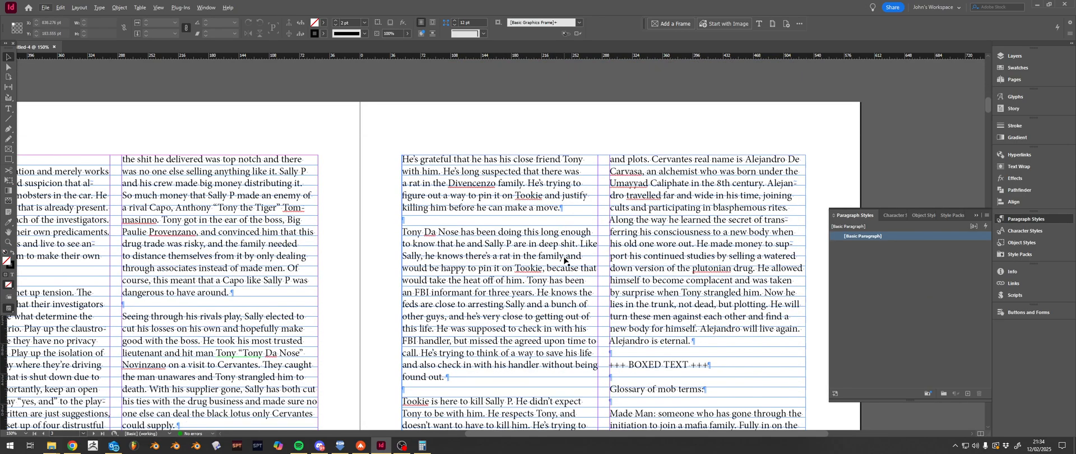
{"action": "scroll", "coordinate": [565, 261], "scroll_direction": "down", "scroll_amount": 1}
{"action": "scroll", "coordinate": [605, 435], "scroll_direction": "left", "scroll_amount": 1}
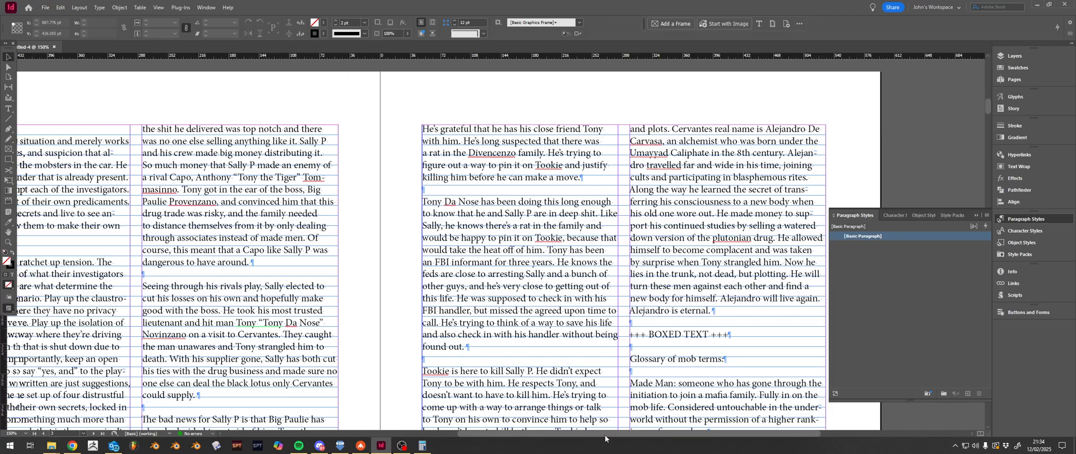
{"action": "scroll", "coordinate": [606, 438], "scroll_direction": "left", "scroll_amount": 10}
{"action": "scroll", "coordinate": [553, 310], "scroll_direction": "down", "scroll_amount": 1}
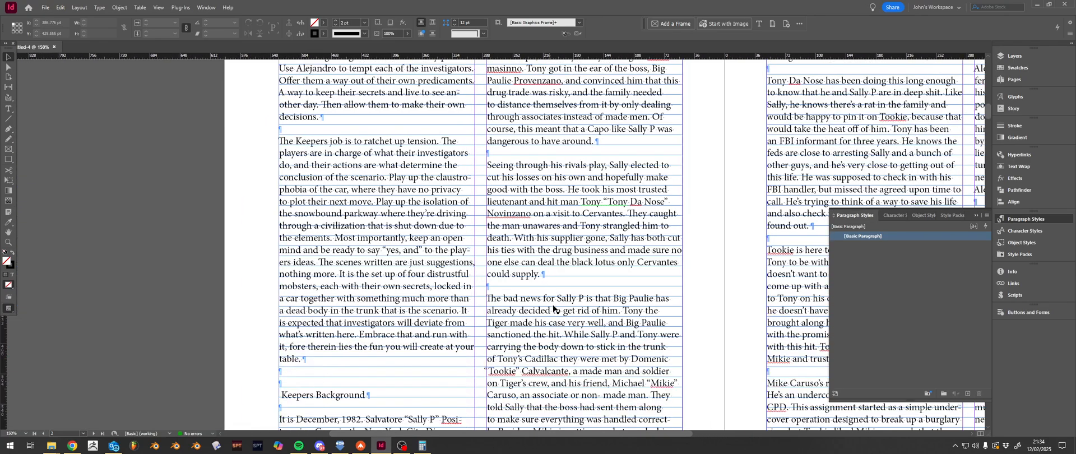
{"action": "scroll", "coordinate": [555, 308], "scroll_direction": "down", "scroll_amount": 4}
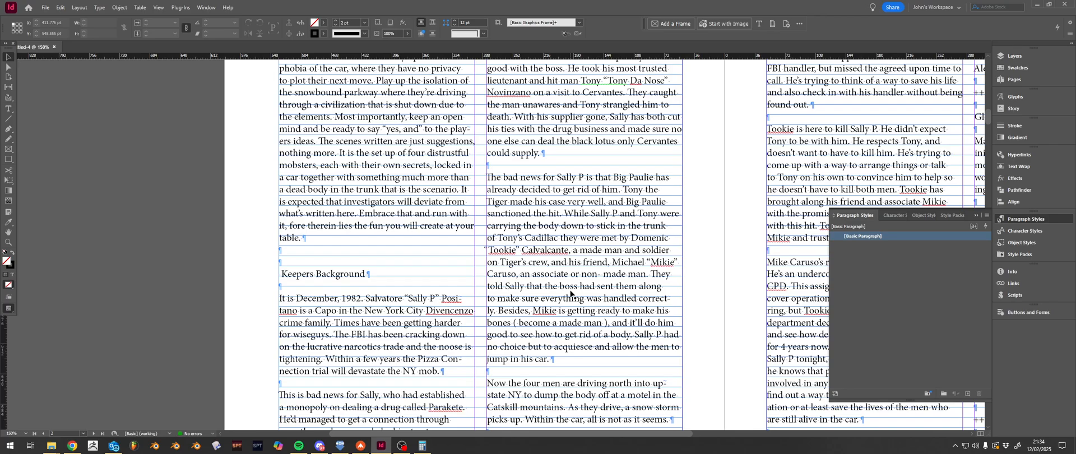
{"action": "scroll", "coordinate": [570, 293], "scroll_direction": "down", "scroll_amount": 4}
{"action": "scroll", "coordinate": [561, 433], "scroll_direction": "right", "scroll_amount": 12}
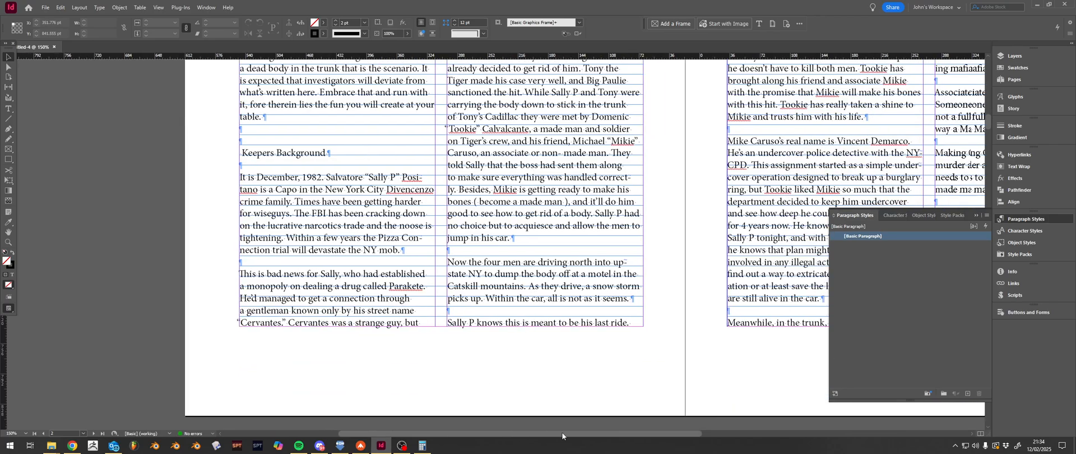
{"action": "scroll", "coordinate": [417, 288], "scroll_direction": "down", "scroll_amount": 8}
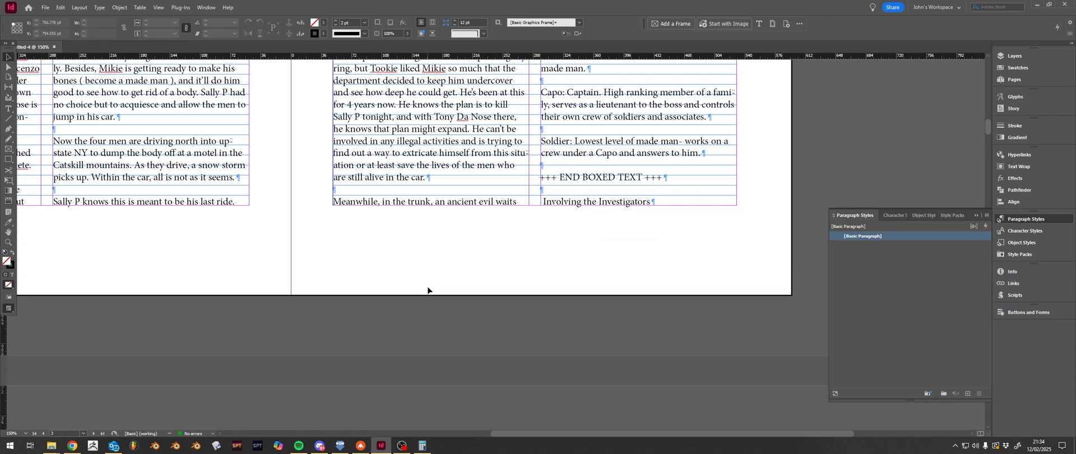
{"action": "scroll", "coordinate": [436, 290], "scroll_direction": "down", "scroll_amount": 1}
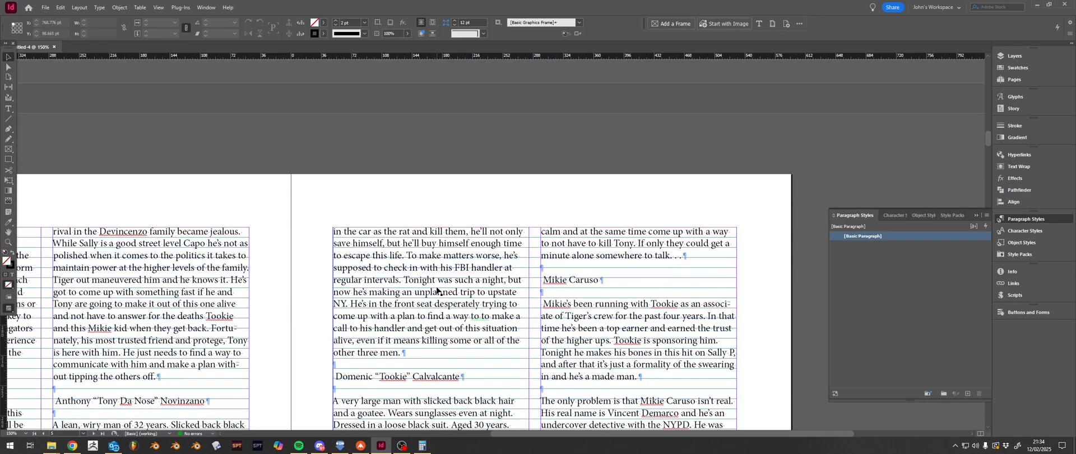
{"action": "scroll", "coordinate": [567, 295], "scroll_direction": "up", "scroll_amount": 4, "text": "alt"}
{"action": "scroll", "coordinate": [532, 265], "scroll_direction": "down", "scroll_amount": 3, "text": "alt"}
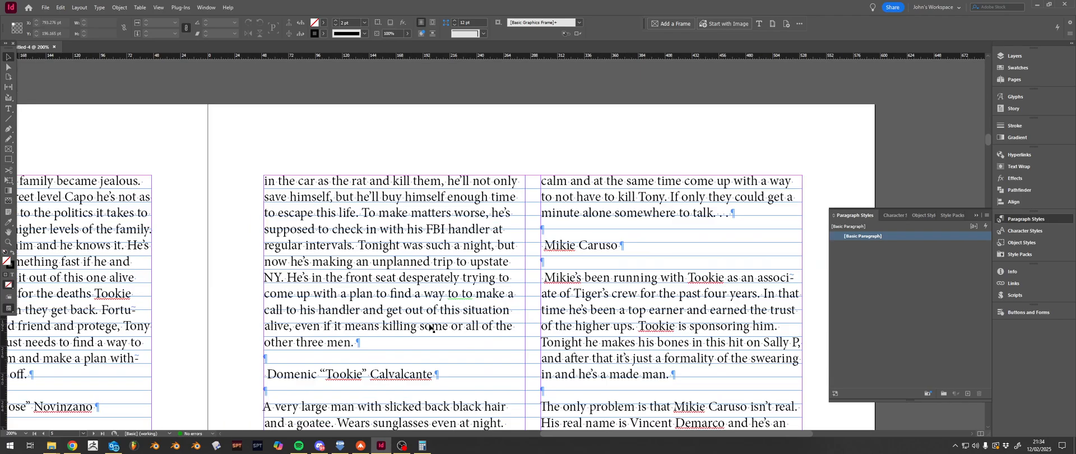
{"action": "scroll", "coordinate": [367, 331], "scroll_direction": "down", "scroll_amount": 2}
{"action": "scroll", "coordinate": [370, 332], "scroll_direction": "down", "scroll_amount": 3}
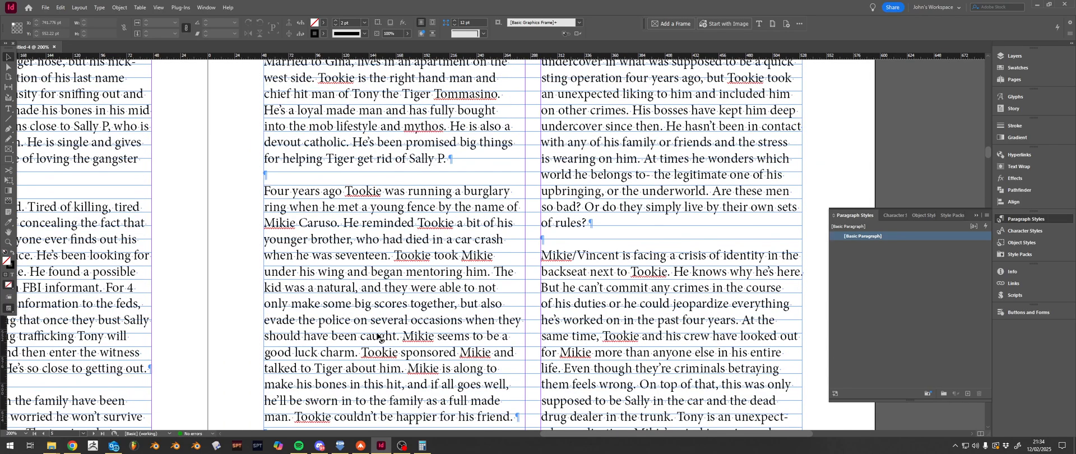
{"action": "left_click_drag", "start_coordinate": [556, 434], "coordinate": [430, 444]}
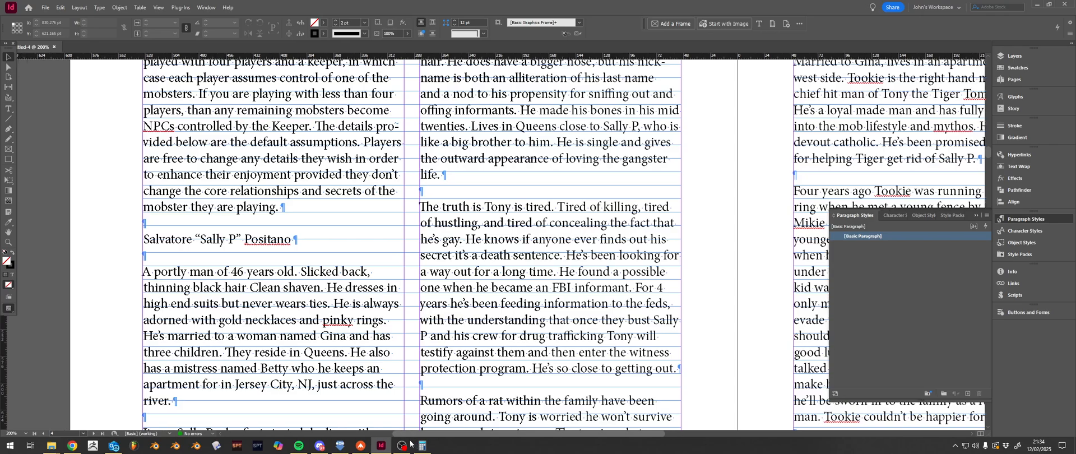
{"action": "scroll", "coordinate": [279, 282], "scroll_direction": "down", "scroll_amount": 4}
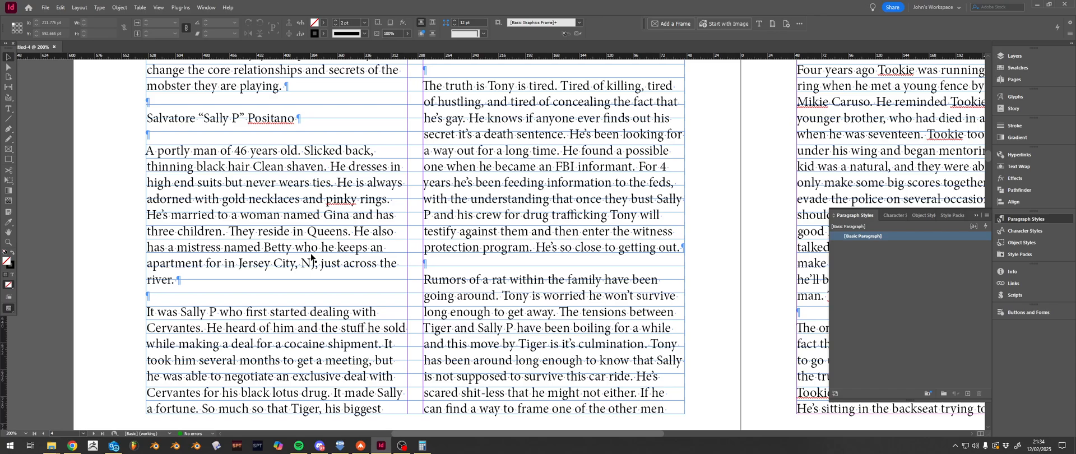
{"action": "scroll", "coordinate": [346, 263], "scroll_direction": "up", "scroll_amount": 5}
{"action": "scroll", "coordinate": [348, 264], "scroll_direction": "up", "scroll_amount": 12}
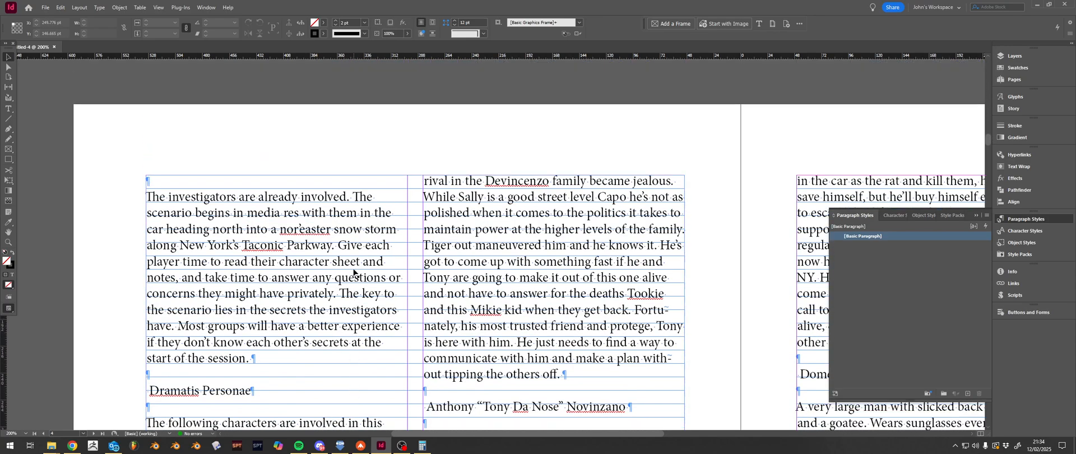
{"action": "scroll", "coordinate": [353, 273], "scroll_direction": "up", "scroll_amount": 20}
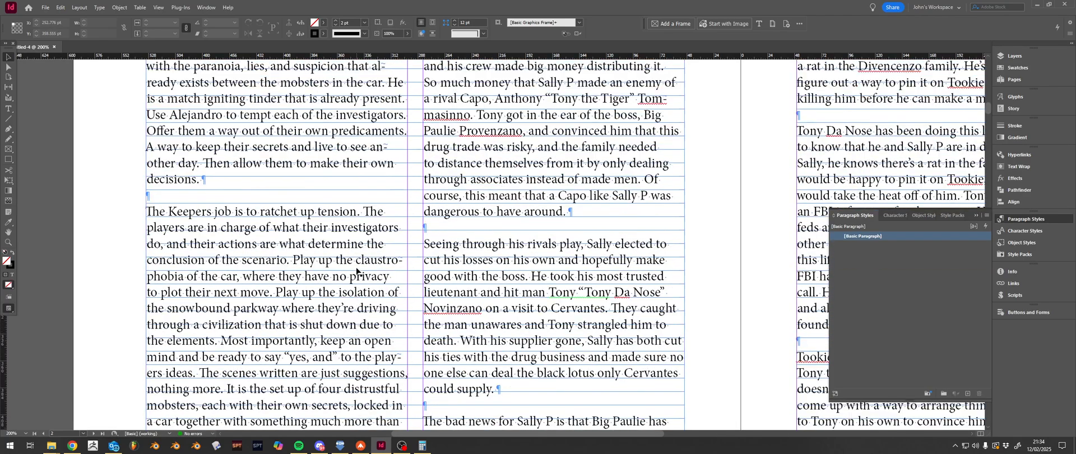
{"action": "scroll", "coordinate": [357, 271], "scroll_direction": "down", "scroll_amount": 3}
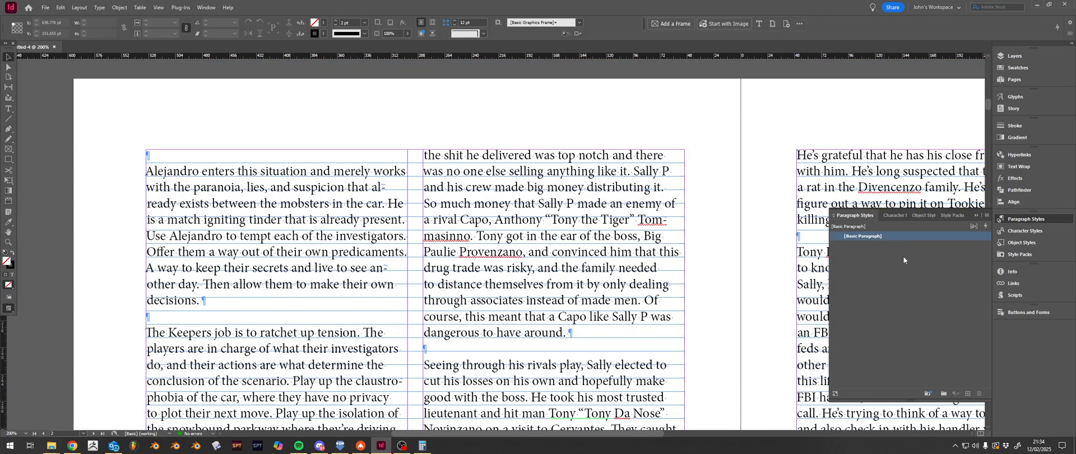
- Find FindChangeByList.jsx among the application's sample JavaScript scripts and reveal the file in Explorer
{"action": "left_click", "coordinate": [1017, 296]}
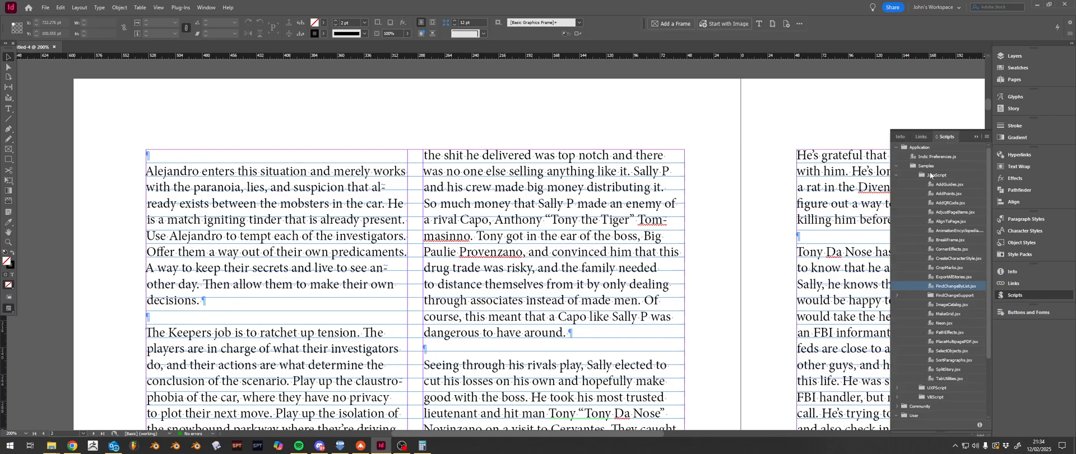
{"action": "left_click", "coordinate": [896, 174]}
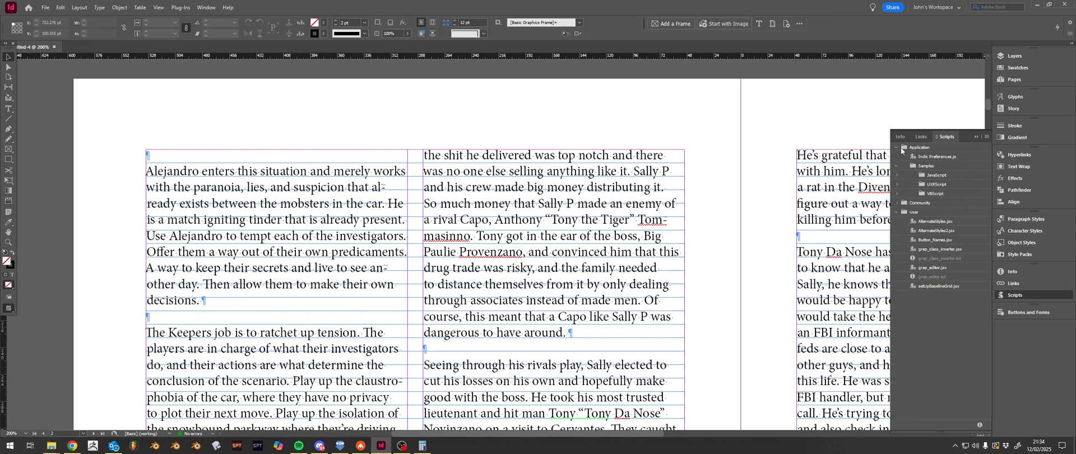
{"action": "left_click", "coordinate": [897, 147]}
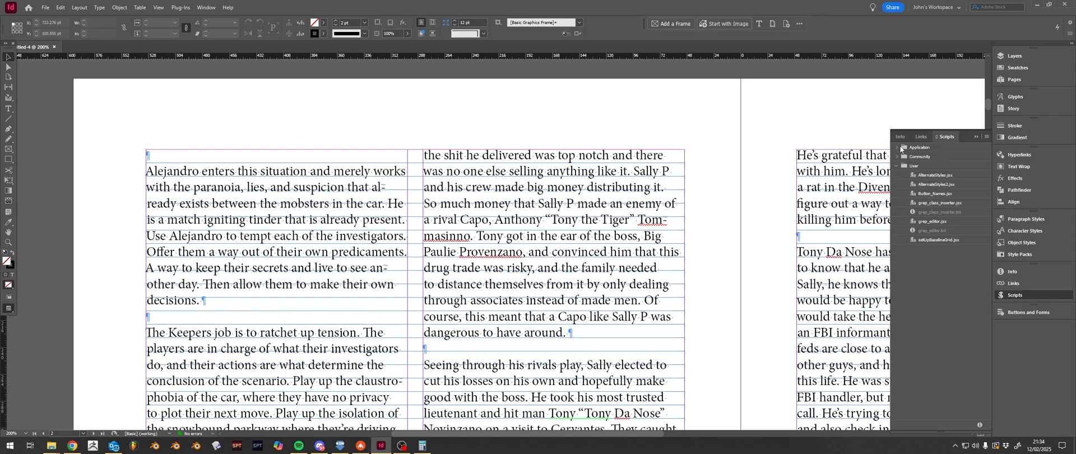
{"action": "left_click", "coordinate": [898, 148]}
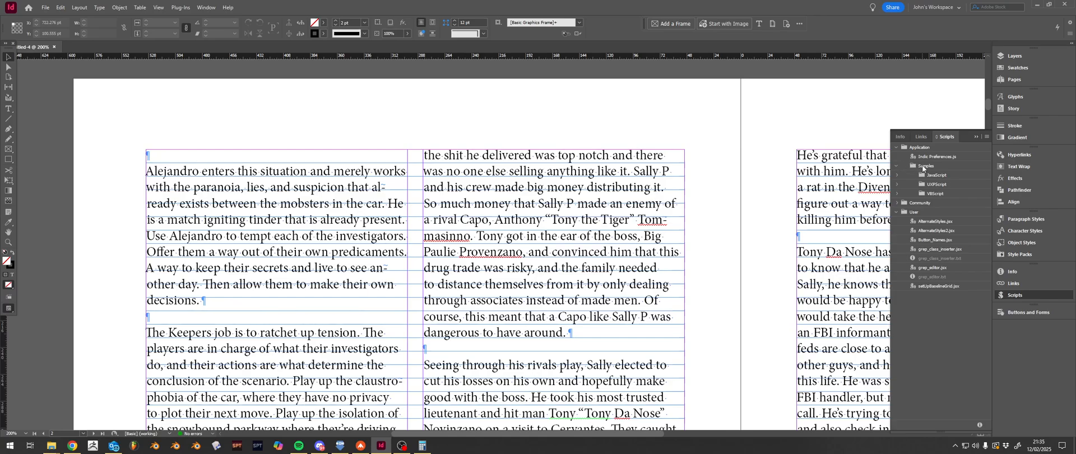
{"action": "left_click", "coordinate": [897, 175]}
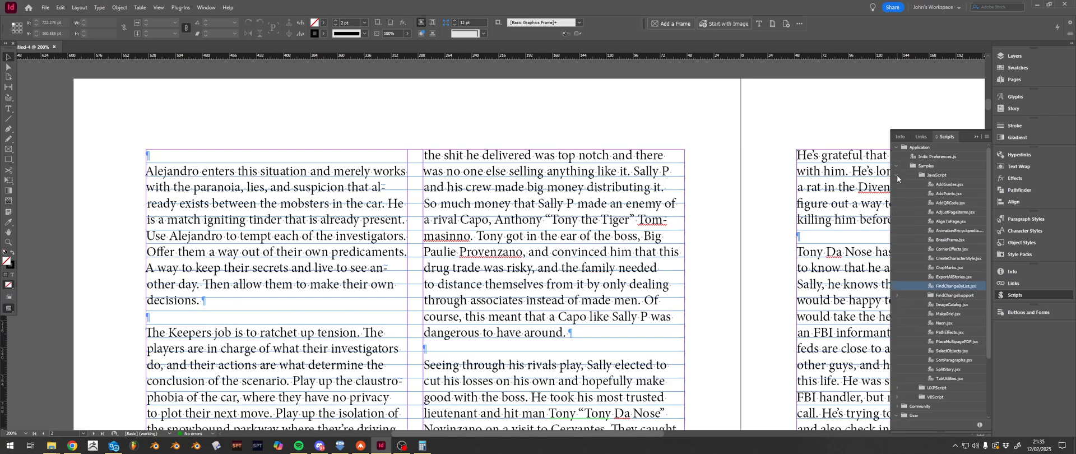
{"action": "right_click", "coordinate": [950, 289]}
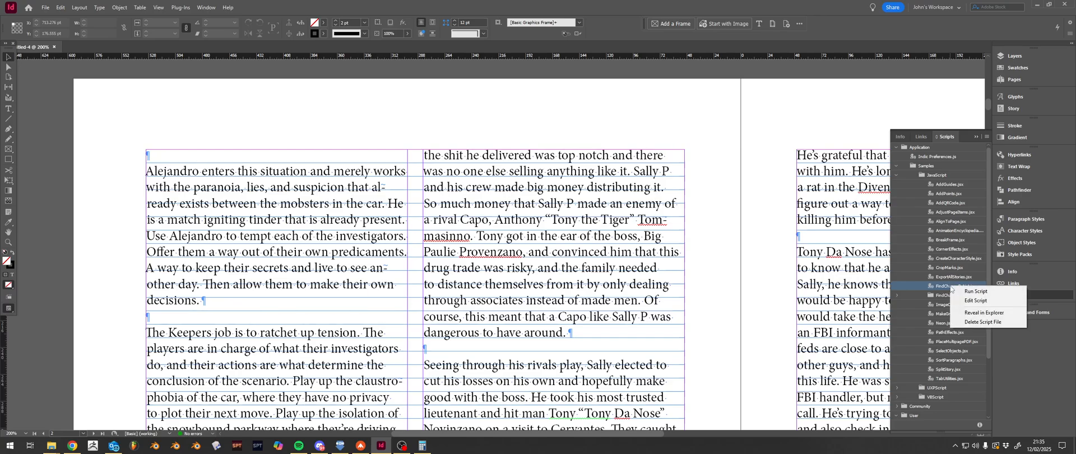
{"action": "left_click", "coordinate": [977, 313]}
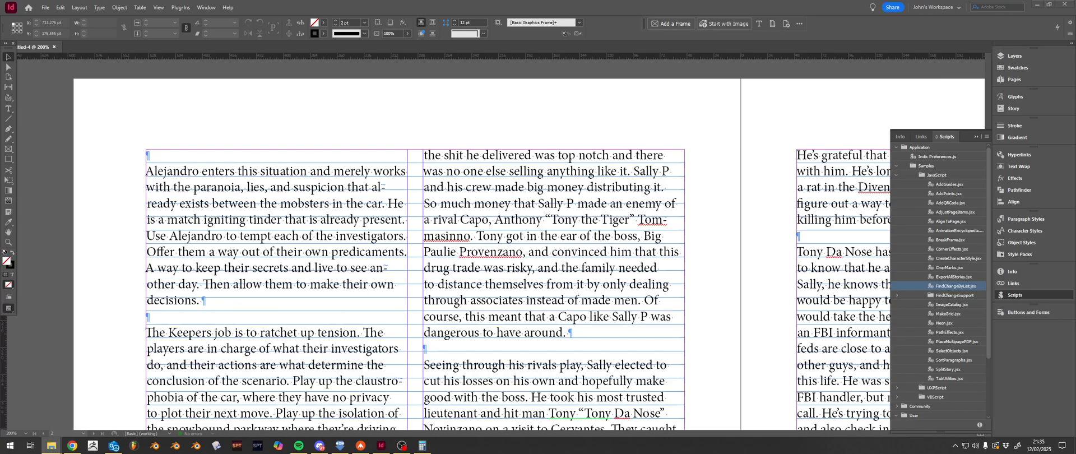
- Open FindChangeByList.jsx in Notepad, keeping Notepad as the default program for .jsx files
{"action": "left_click_drag", "start_coordinate": [1075, 148], "coordinate": [652, 95]}
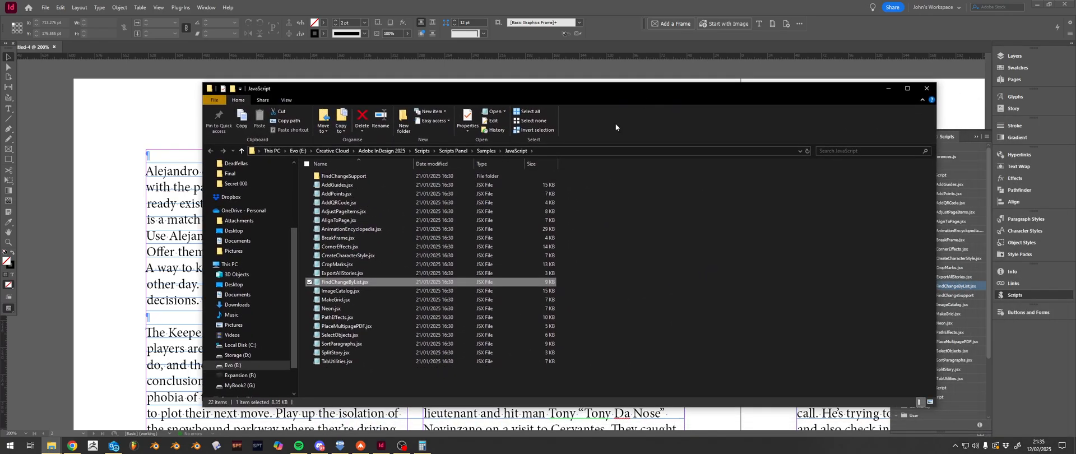
{"action": "right_click", "coordinate": [336, 283]}
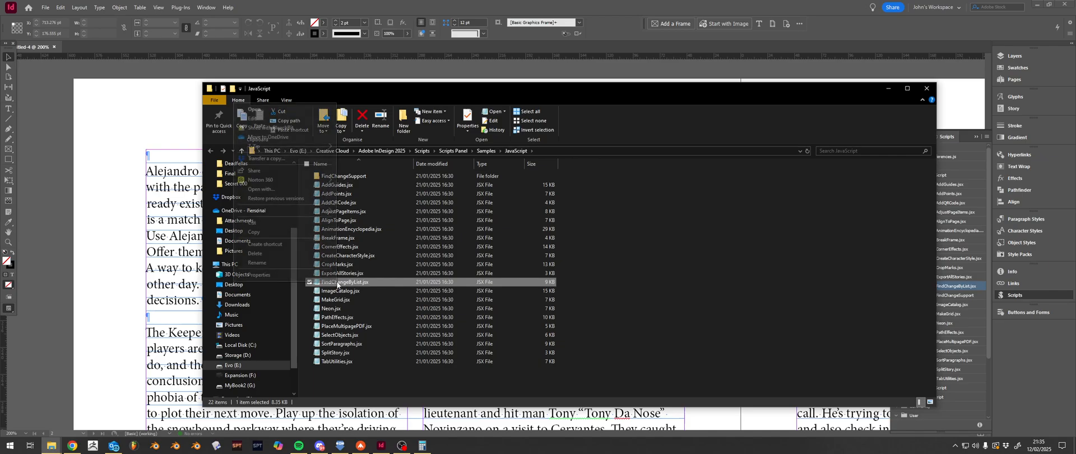
{"action": "left_click", "coordinate": [287, 190]}
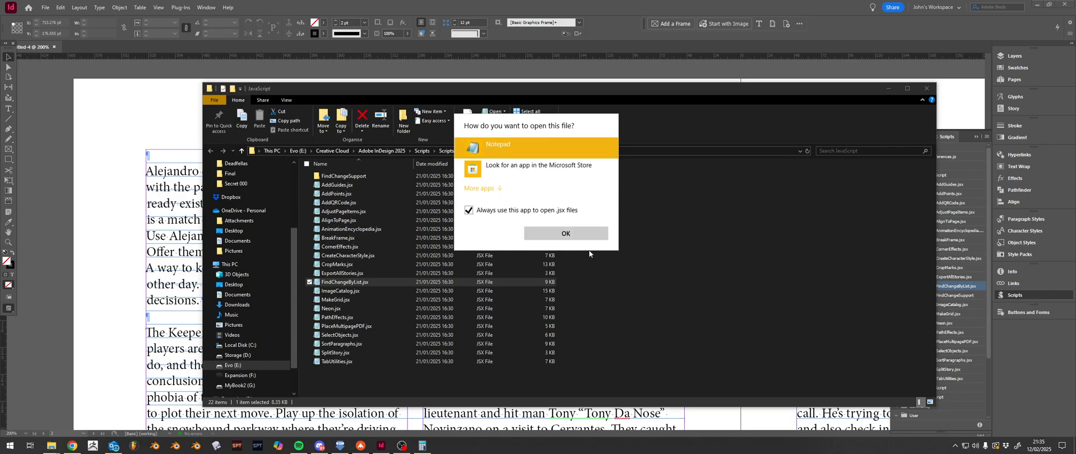
{"action": "left_click", "coordinate": [552, 234]}
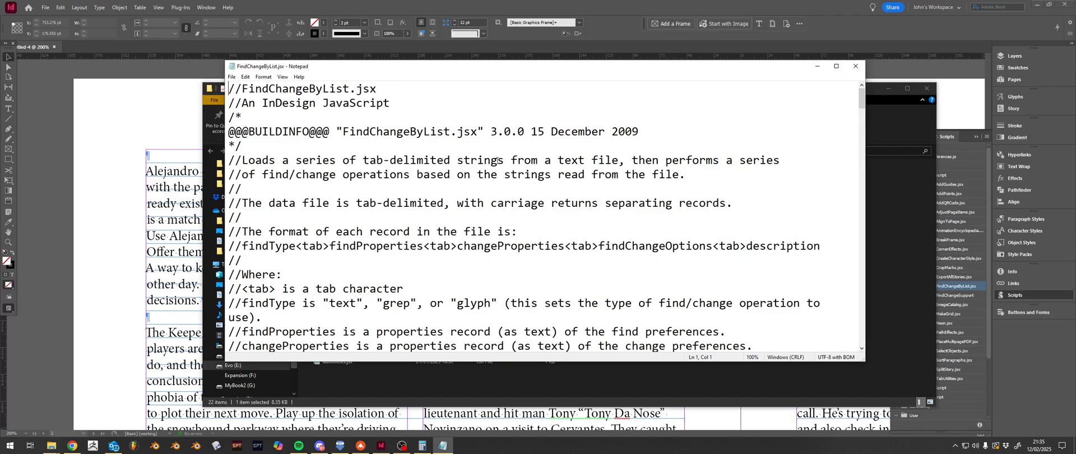
- Widen the Notepad window and skim the script from its header comments to the glyph search and file-finding functions
{"action": "scroll", "coordinate": [335, 189], "scroll_direction": "down", "scroll_amount": 2}
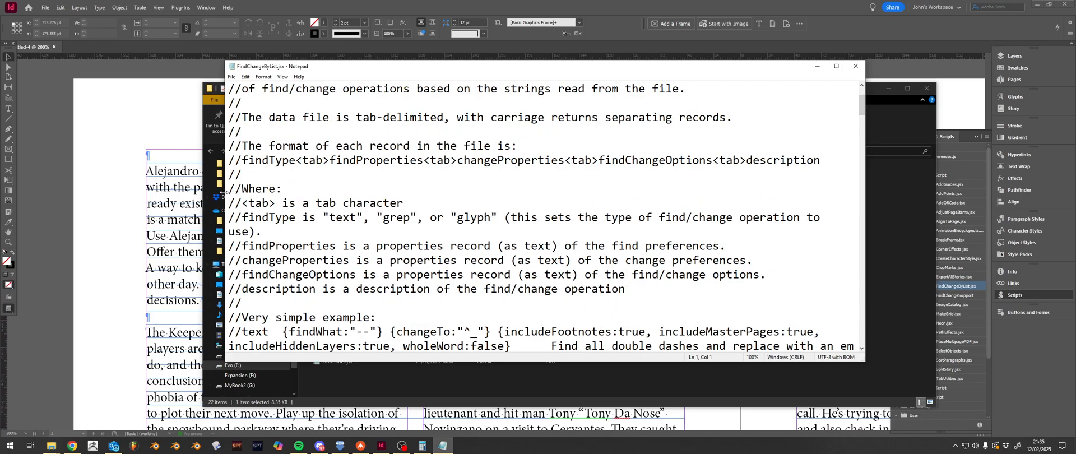
{"action": "left_click_drag", "start_coordinate": [226, 193], "coordinate": [52, 181]}
{"action": "scroll", "coordinate": [235, 212], "scroll_direction": "down", "scroll_amount": 6}
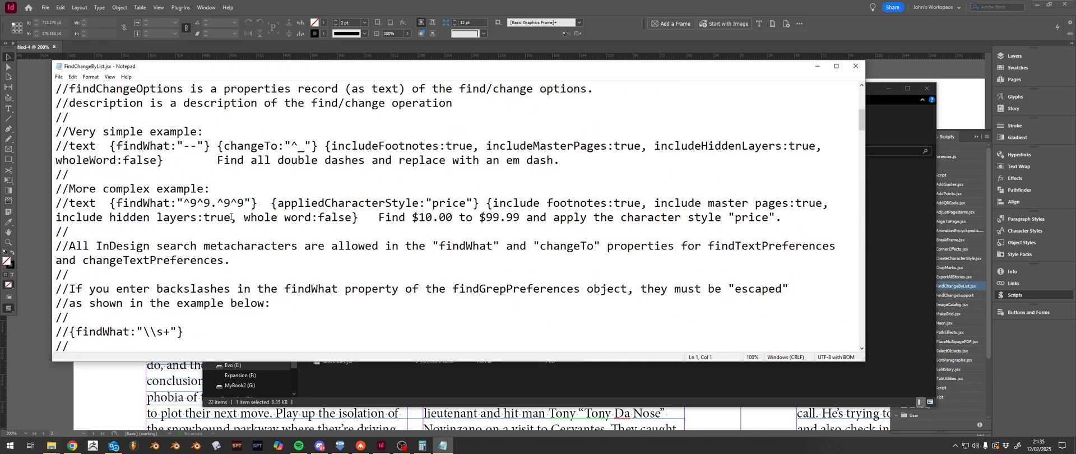
{"action": "scroll", "coordinate": [234, 212], "scroll_direction": "down", "scroll_amount": 2}
{"action": "scroll", "coordinate": [236, 213], "scroll_direction": "down", "scroll_amount": 20}
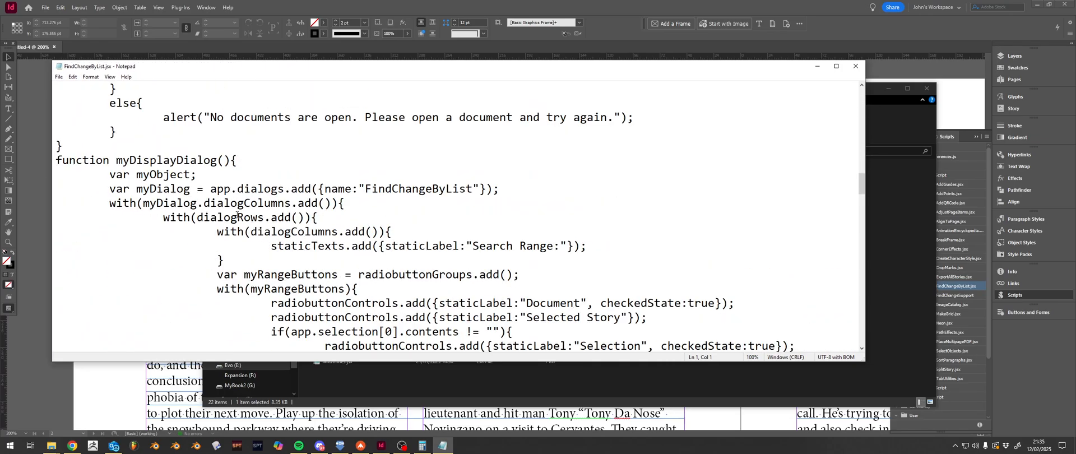
{"action": "scroll", "coordinate": [240, 219], "scroll_direction": "down", "scroll_amount": 10}
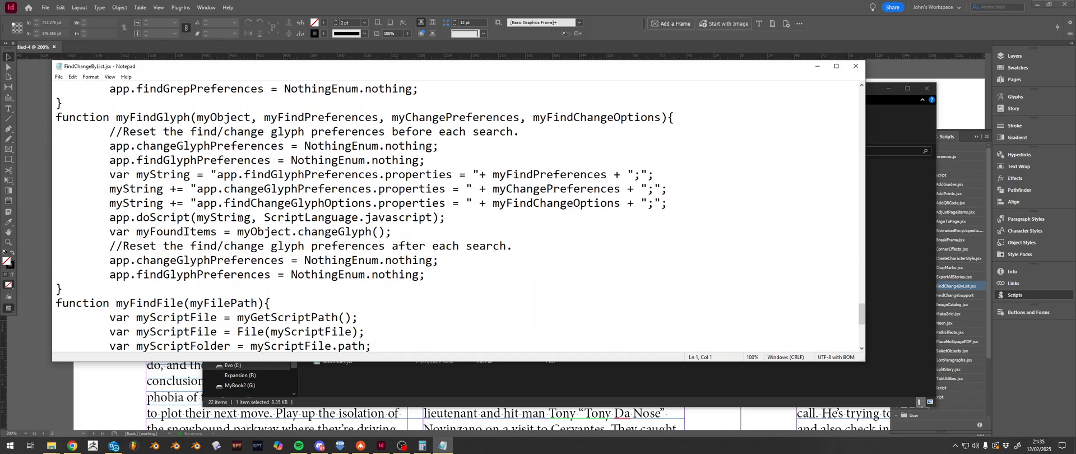
{"action": "scroll", "coordinate": [243, 219], "scroll_direction": "up", "scroll_amount": 20}
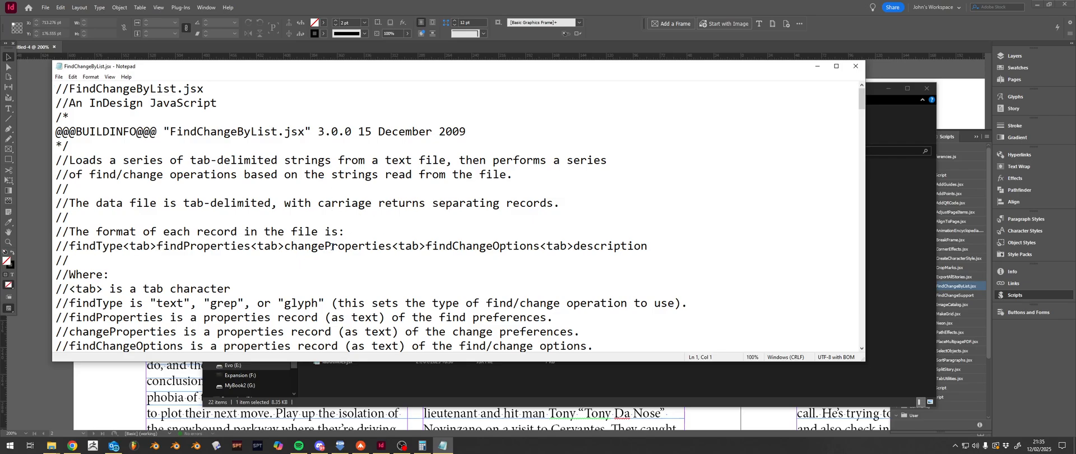
- Read the script's find/change format notes, examples and code through to its end, and close the file
{"action": "scroll", "coordinate": [300, 290], "scroll_direction": "down", "scroll_amount": 2}
{"action": "scroll", "coordinate": [231, 239], "scroll_direction": "down", "scroll_amount": 3}
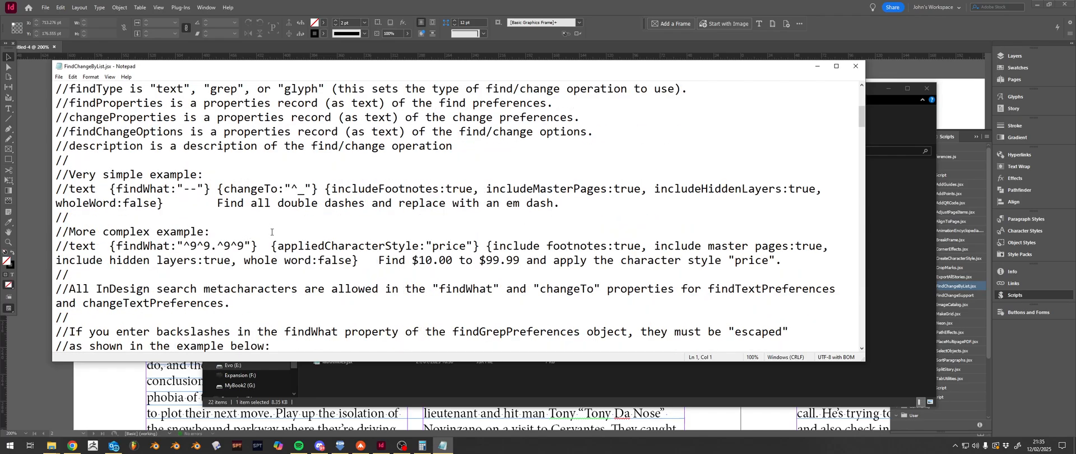
{"action": "scroll", "coordinate": [274, 232], "scroll_direction": "down", "scroll_amount": 3}
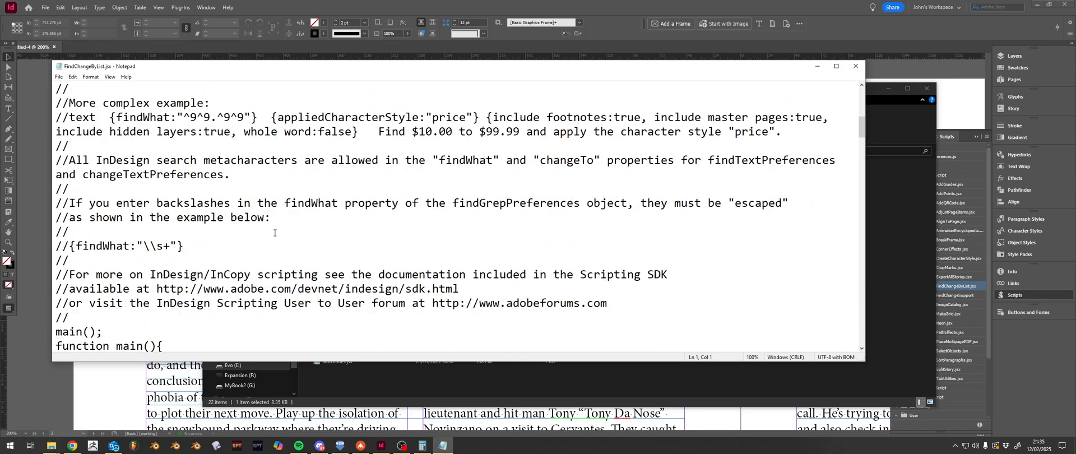
{"action": "scroll", "coordinate": [274, 232], "scroll_direction": "down", "scroll_amount": 4}
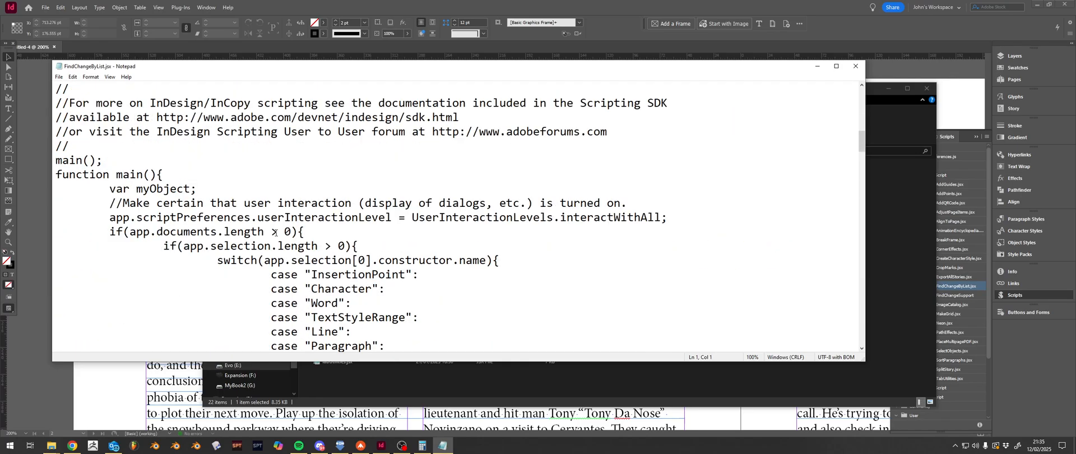
{"action": "scroll", "coordinate": [275, 232], "scroll_direction": "down", "scroll_amount": 1}
{"action": "scroll", "coordinate": [275, 232], "scroll_direction": "down", "scroll_amount": 6}
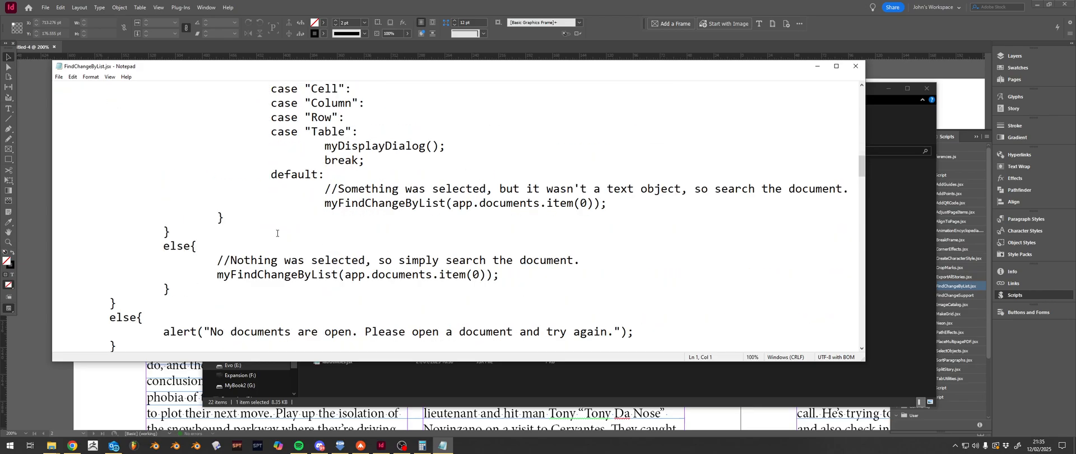
{"action": "scroll", "coordinate": [278, 234], "scroll_direction": "down", "scroll_amount": 16}
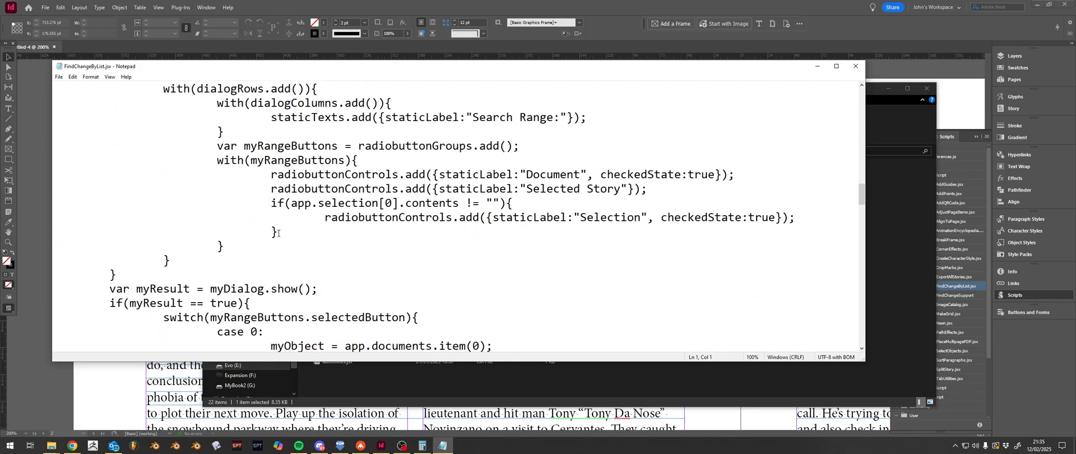
{"action": "scroll", "coordinate": [281, 234], "scroll_direction": "down", "scroll_amount": 20}
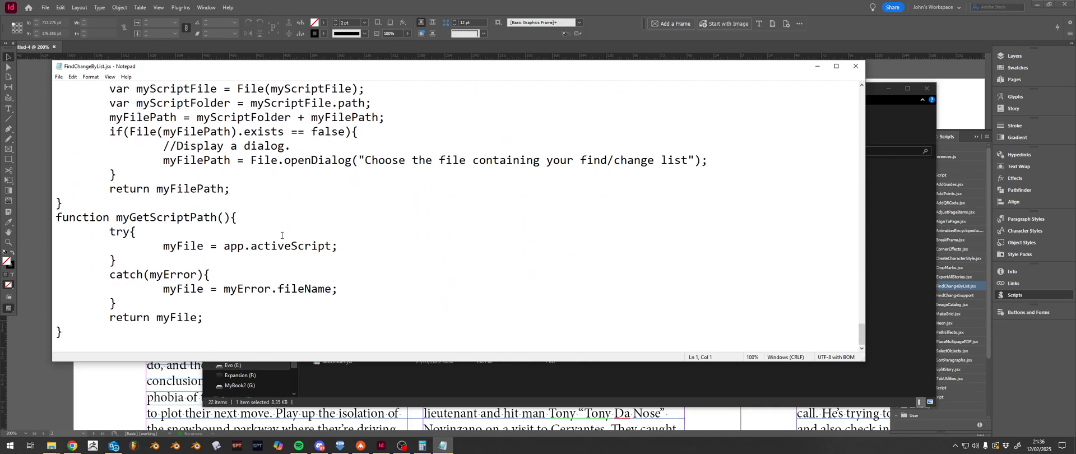
{"action": "scroll", "coordinate": [283, 234], "scroll_direction": "up", "scroll_amount": 13}
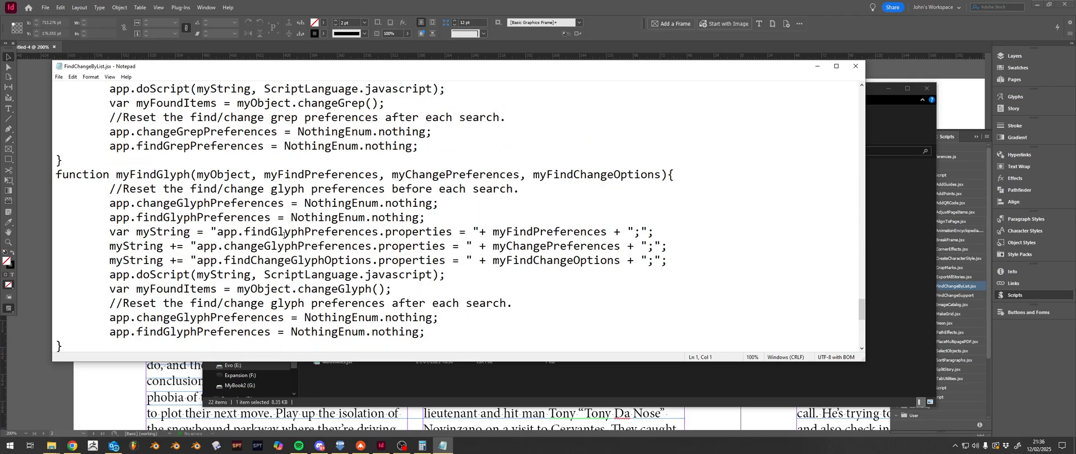
{"action": "left_click", "coordinate": [855, 67]}
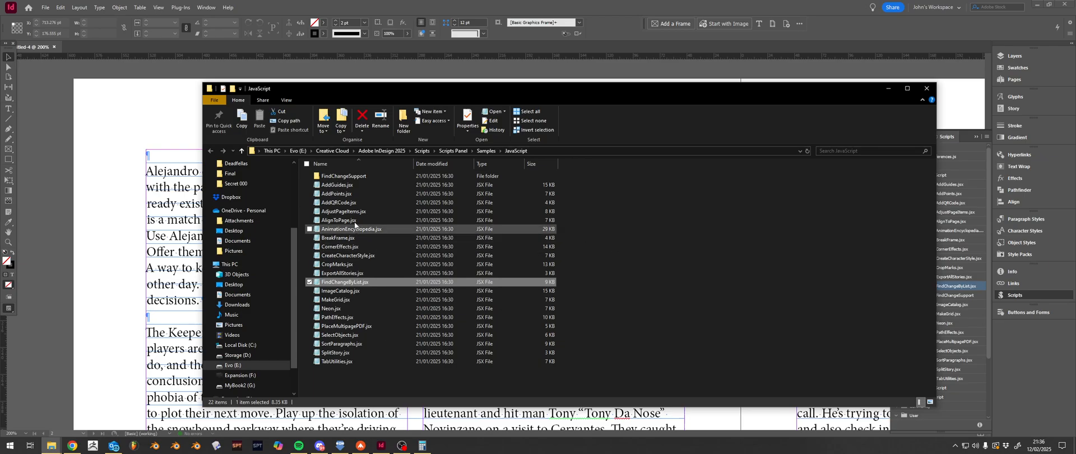
- Open FindChangeList.txt from the FindChangeSupport folder
{"action": "left_click", "coordinate": [358, 177]}
{"action": "double_click", "coordinate": [359, 177]}
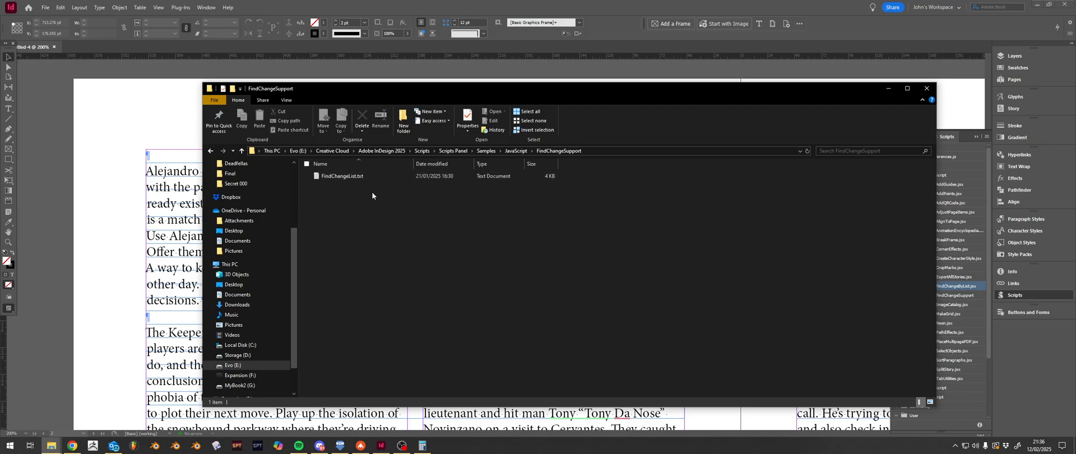
{"action": "double_click", "coordinate": [344, 176]}
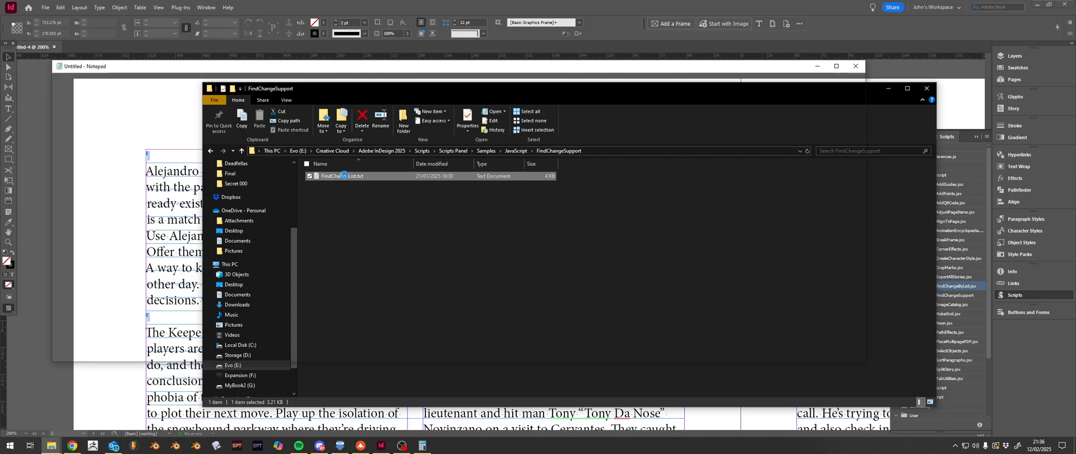
- Examine the grep and text find/change entries for spaces, tabs, returns and dashes, and close the list and the Explorer window
{"action": "scroll", "coordinate": [338, 190], "scroll_direction": "down", "scroll_amount": 9}
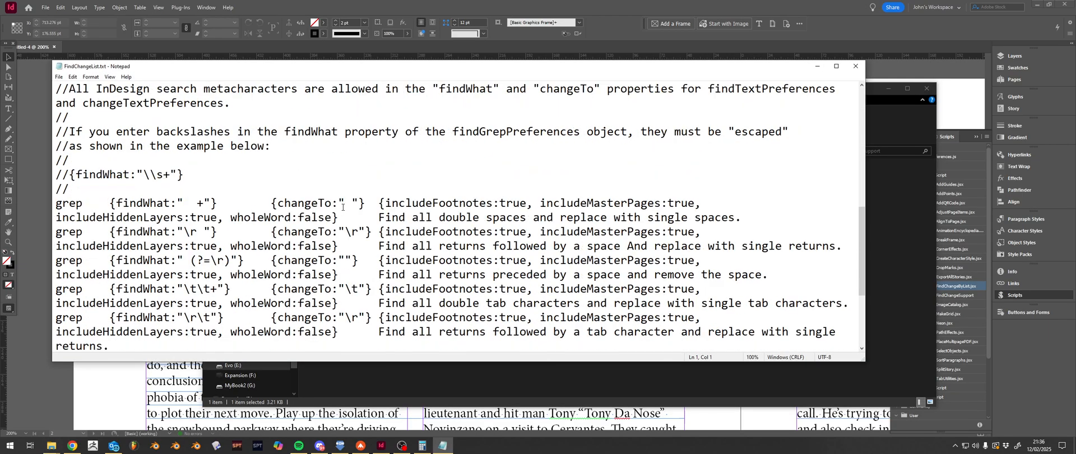
{"action": "scroll", "coordinate": [350, 190], "scroll_direction": "down", "scroll_amount": 3}
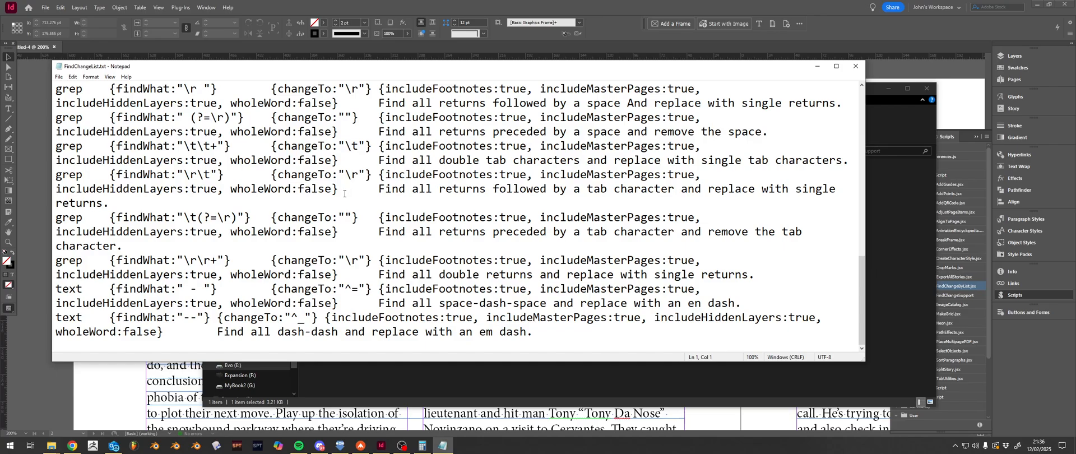
{"action": "scroll", "coordinate": [344, 200], "scroll_direction": "up", "scroll_amount": 4}
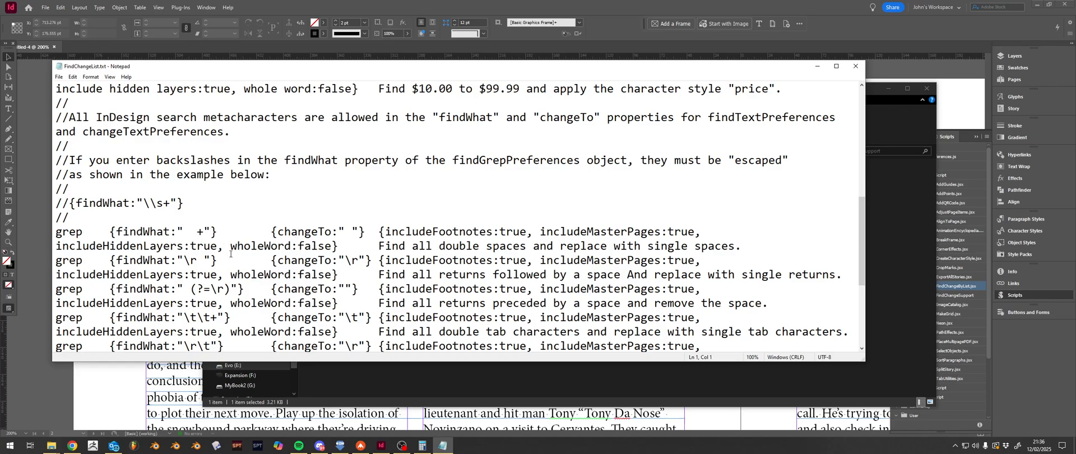
{"action": "scroll", "coordinate": [281, 303], "scroll_direction": "down", "scroll_amount": 1}
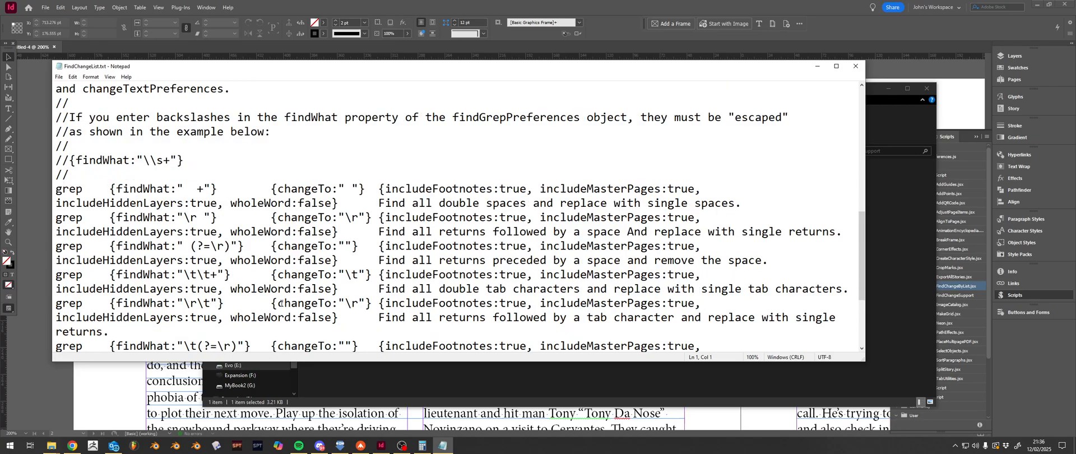
{"action": "scroll", "coordinate": [281, 303], "scroll_direction": "down", "scroll_amount": 1}
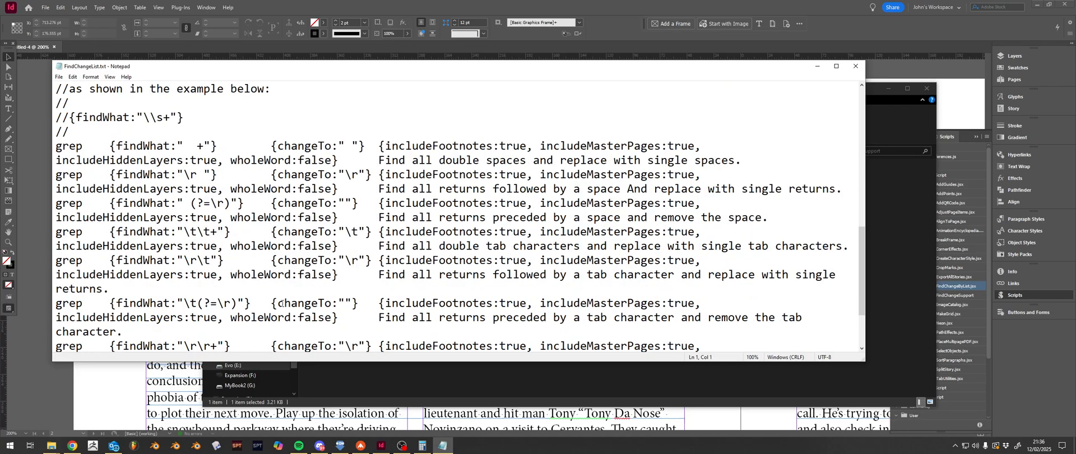
{"action": "scroll", "coordinate": [282, 303], "scroll_direction": "down", "scroll_amount": 2}
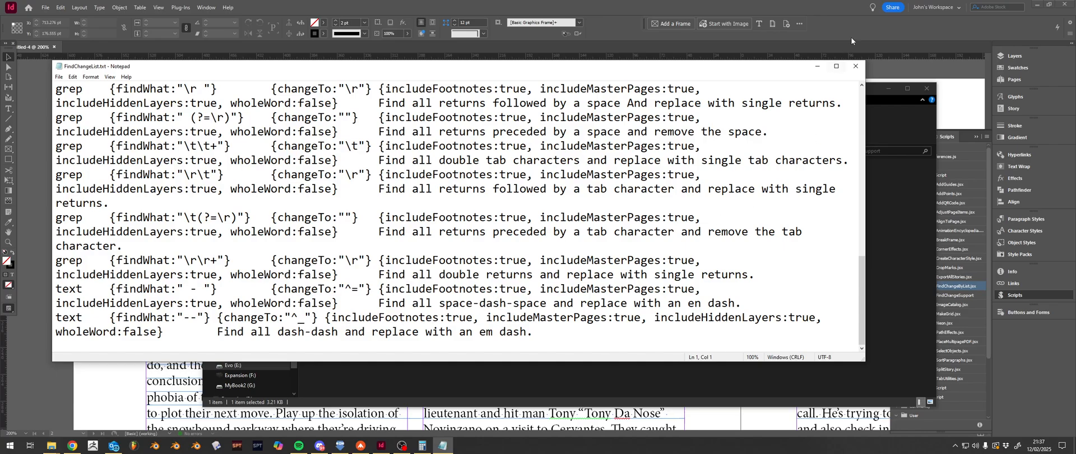
{"action": "left_click", "coordinate": [855, 66]}
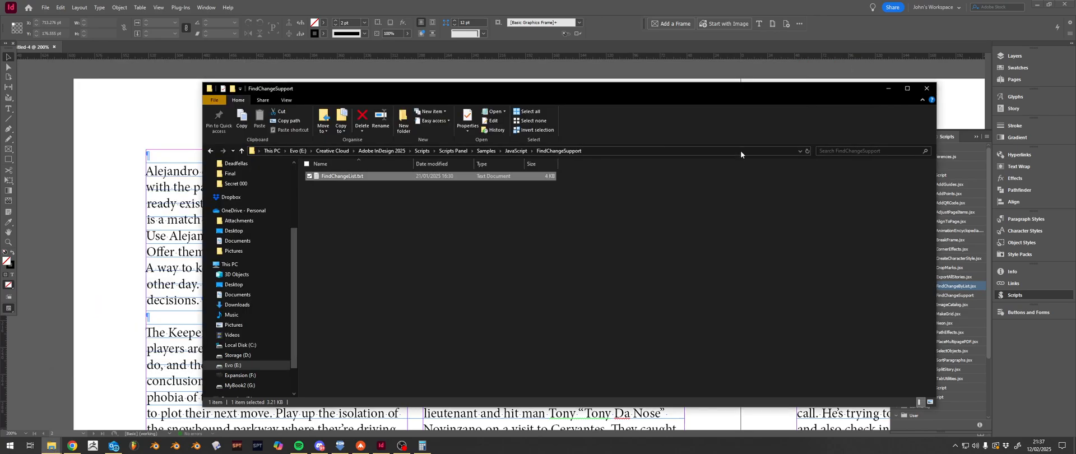
{"action": "left_click", "coordinate": [926, 88]}
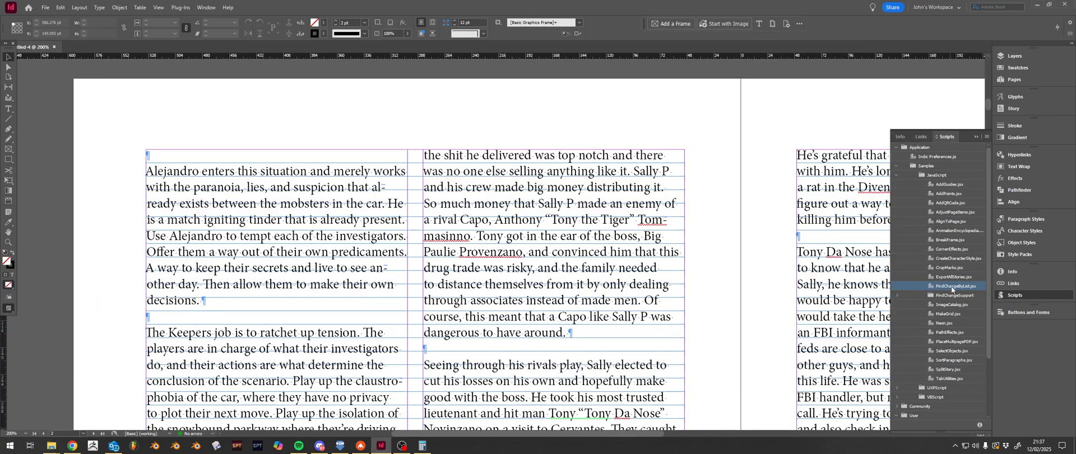
- Run the FindChangeByList.jsx script on the document and check the cleaned text on the first page
{"action": "double_click", "coordinate": [954, 287]}
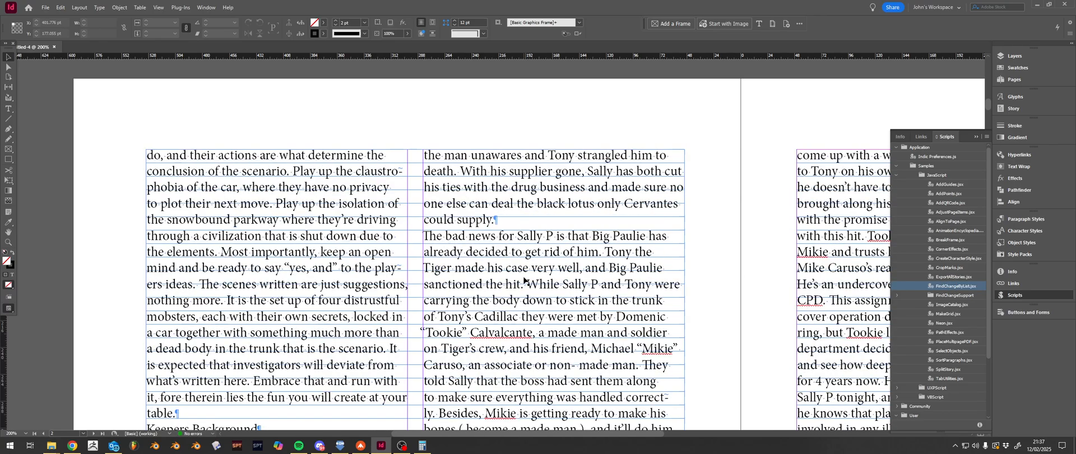
{"action": "scroll", "coordinate": [492, 280], "scroll_direction": "up", "scroll_amount": 12}
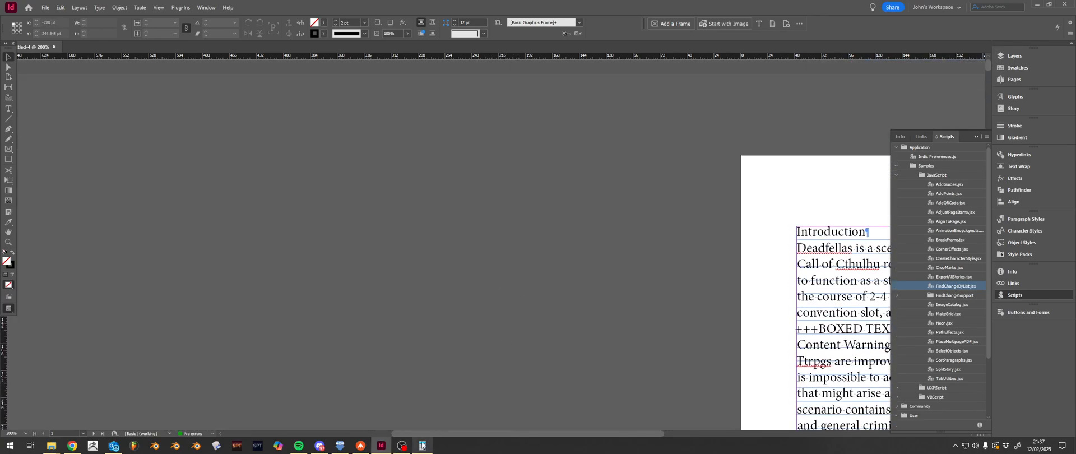
{"action": "left_click_drag", "start_coordinate": [491, 433], "coordinate": [634, 442]}
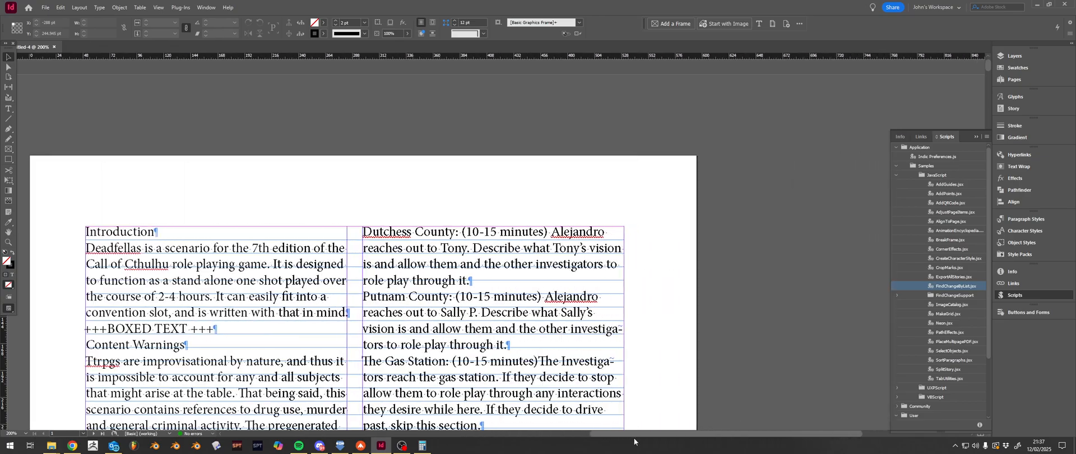